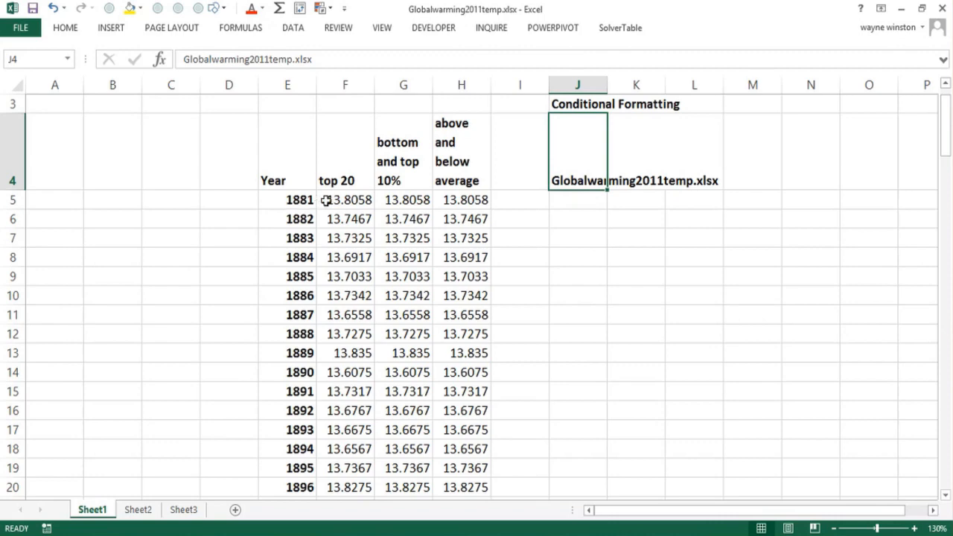
- Check the extent of the "top 20" temperature column and enter the year range 1881-2011 in cell J5
left_click(337, 199)
key("ctrl+shift+Down")
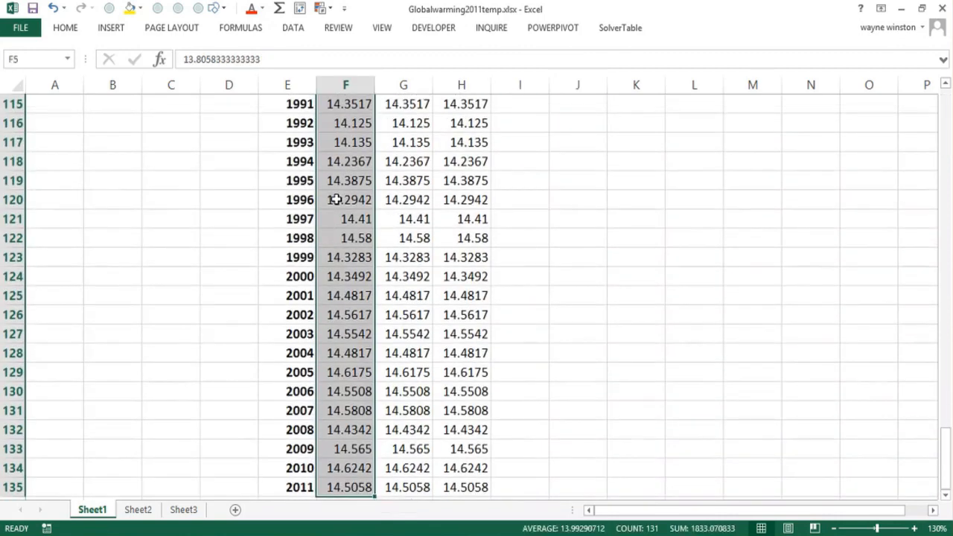
key("ctrl+Up")
key("Up")
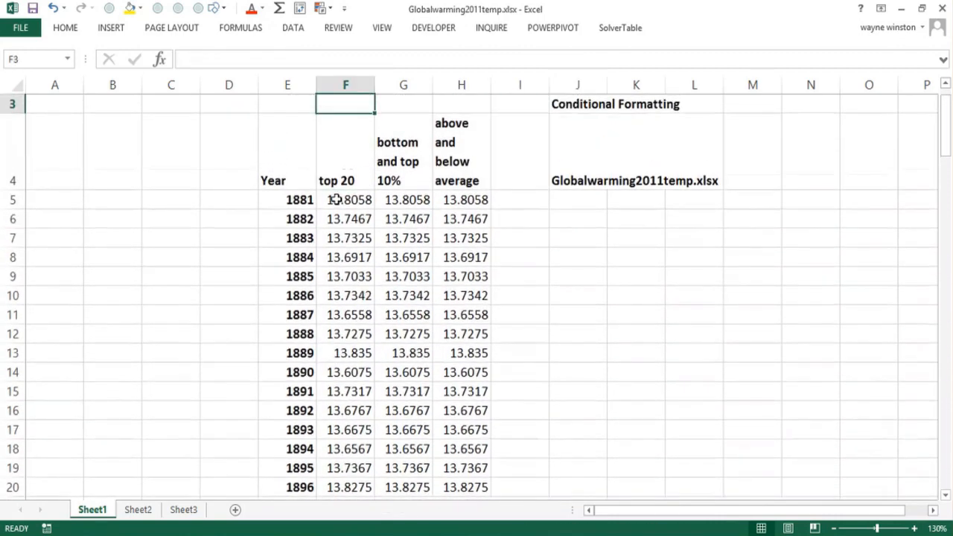
left_click(577, 200)
type("1881-")
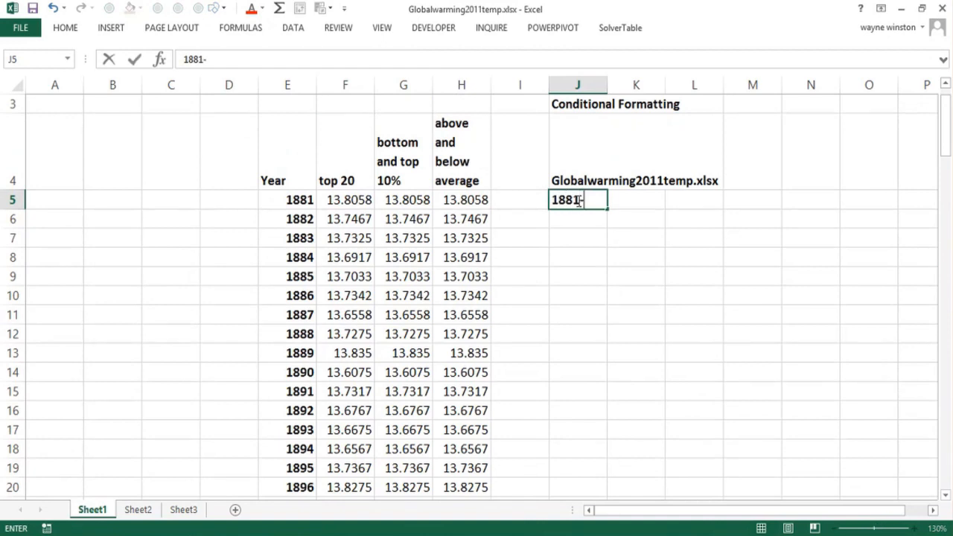
type("2011")
key("Return")
- Enter the unit note "Degrees Celcius" in cell J6, below the year range
type("Deg")
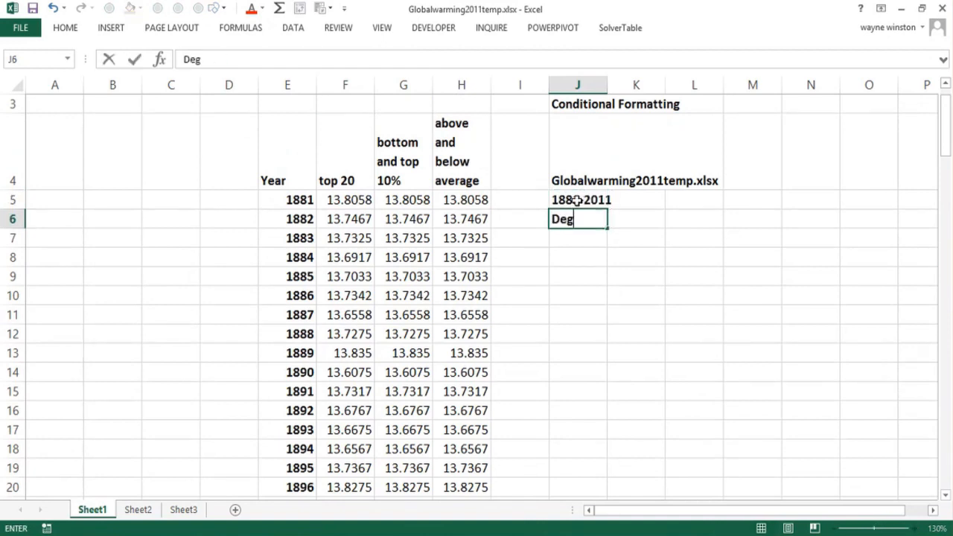
type("rees Celcius")
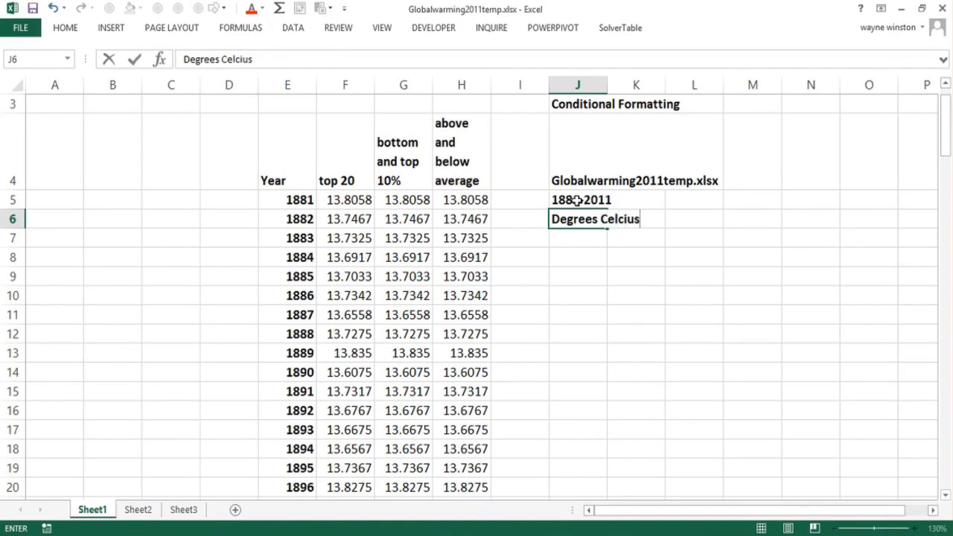
key("Return")
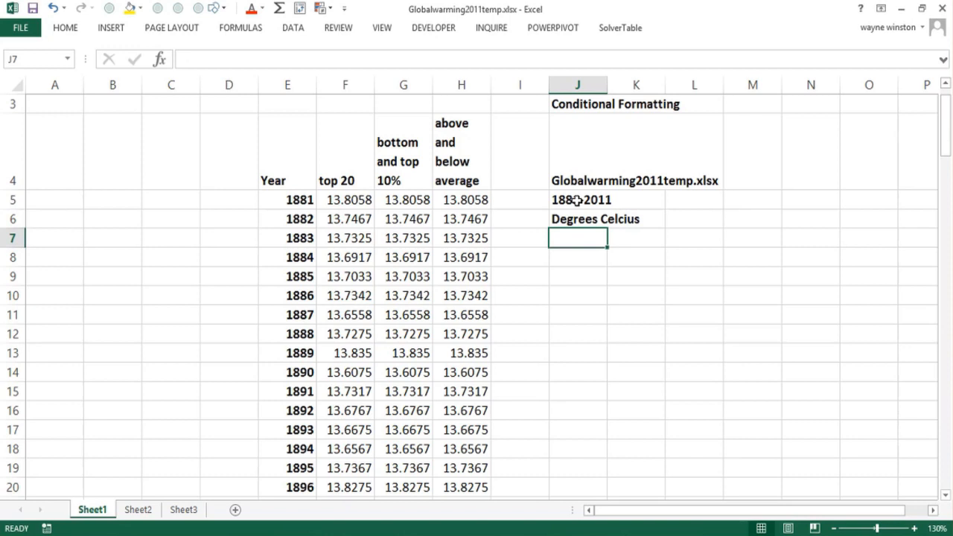
- Change the unit note in cell J6 to read "Degrees Centigrade"
key("Up")
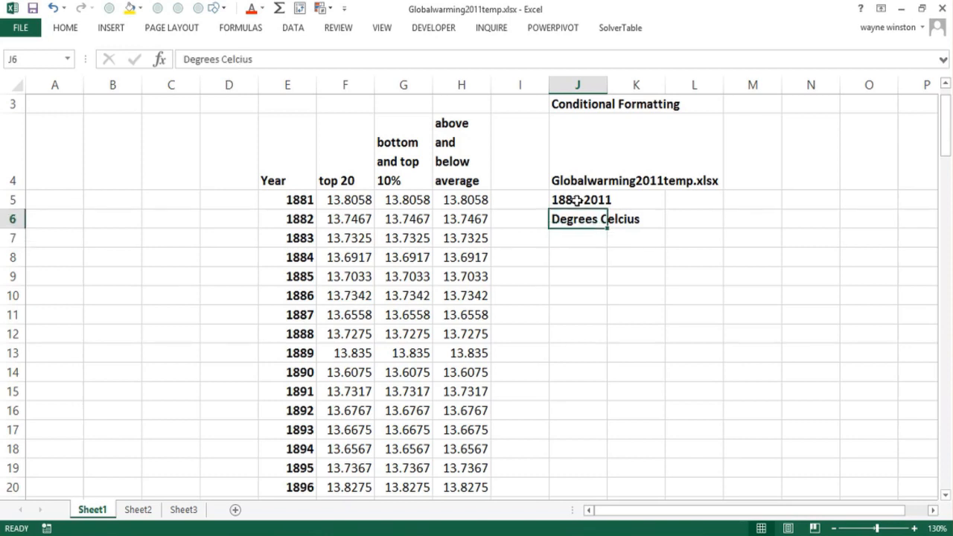
key("F2")
key("BackSpace")
key("BackSpace")
key("BackSpace")
key("BackSpace")
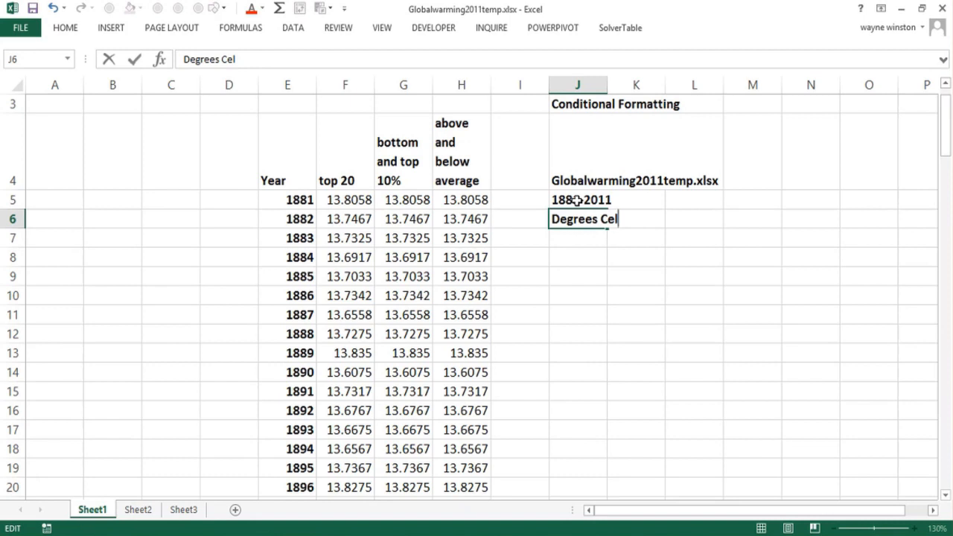
key("BackSpace")
type("ntigra")
key("BackSpace")
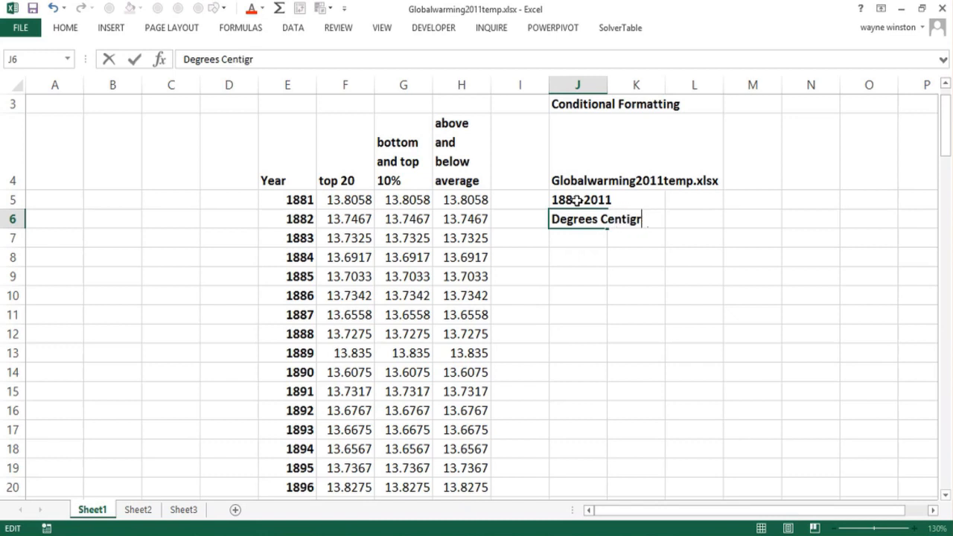
type("ad")
type("e")
key("Return")
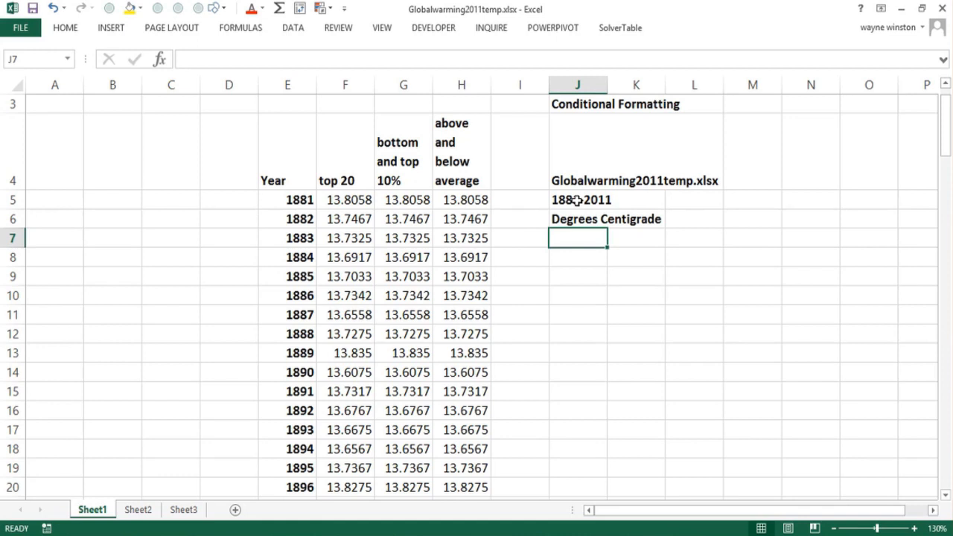
- Enter the note "Inconvenient Truth" in cell J7, below the unit note
type("Incon")
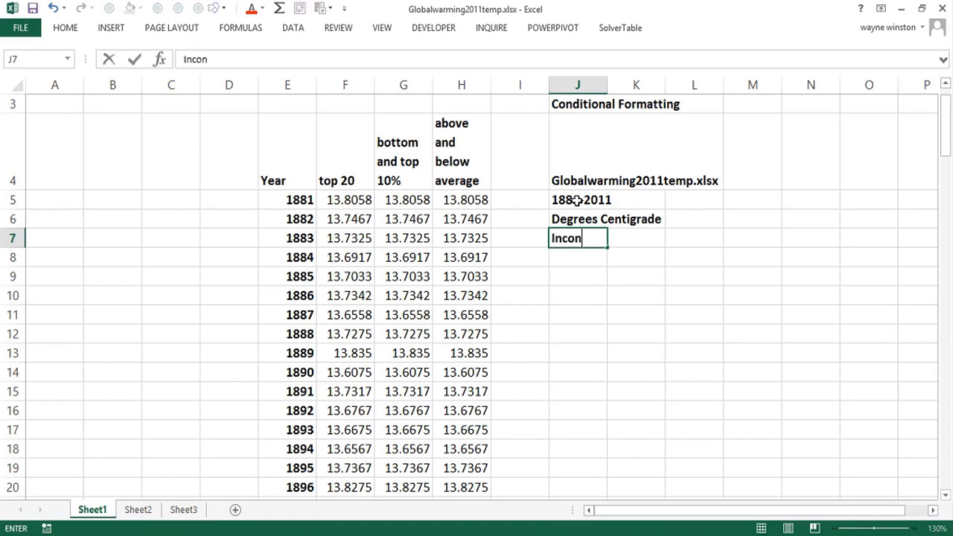
type("veni")
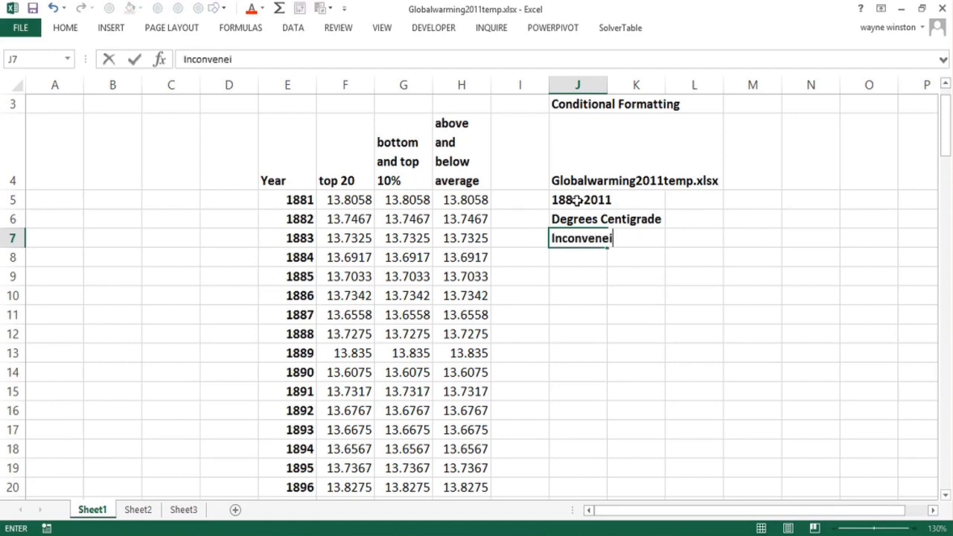
key("BackSpace")
type("e")
key("BackSpace")
key("BackSpace")
type("nient Truth")
key("Return")
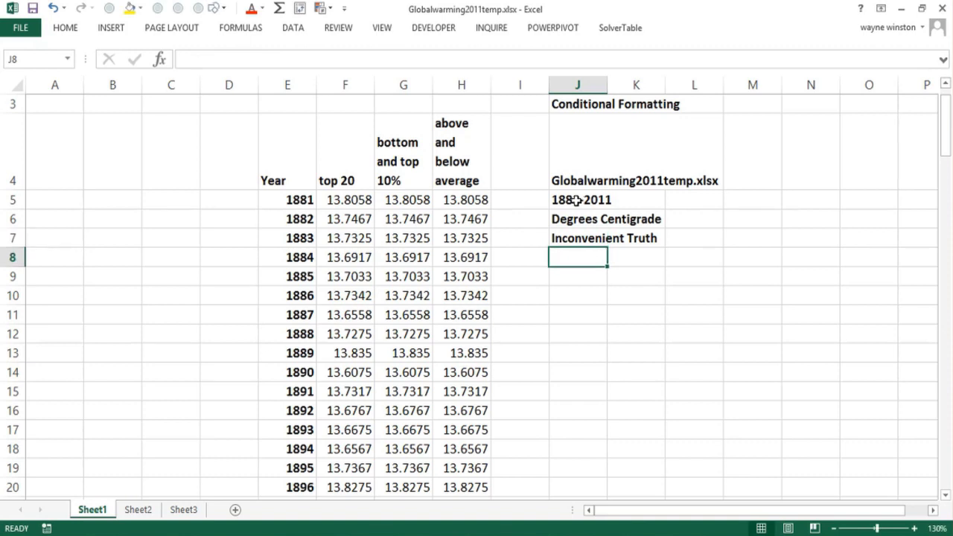
left_click(358, 201)
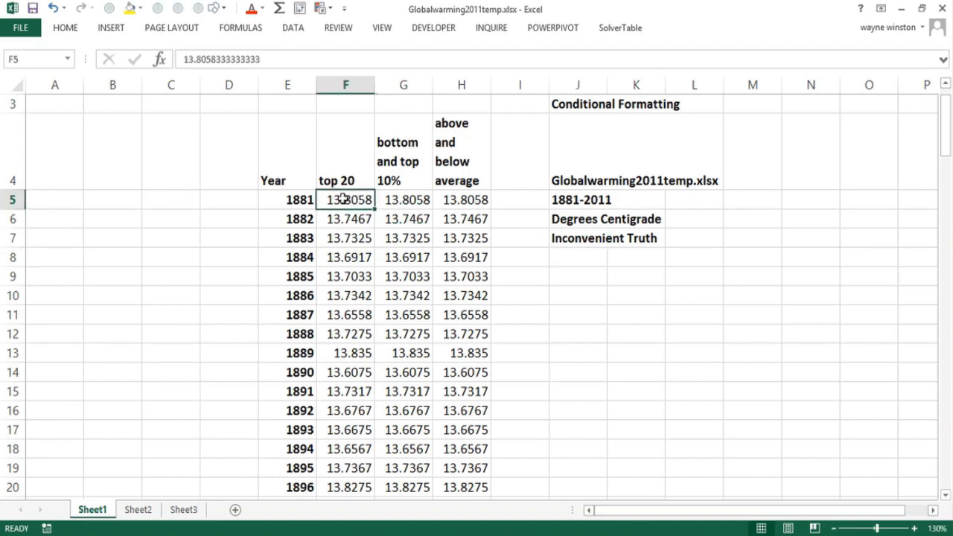
left_click(358, 295)
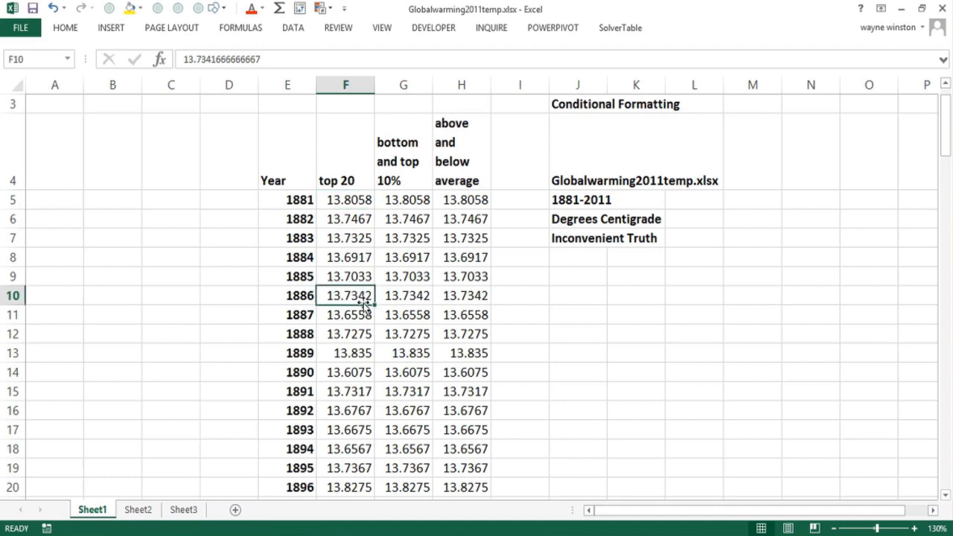
left_click(463, 291)
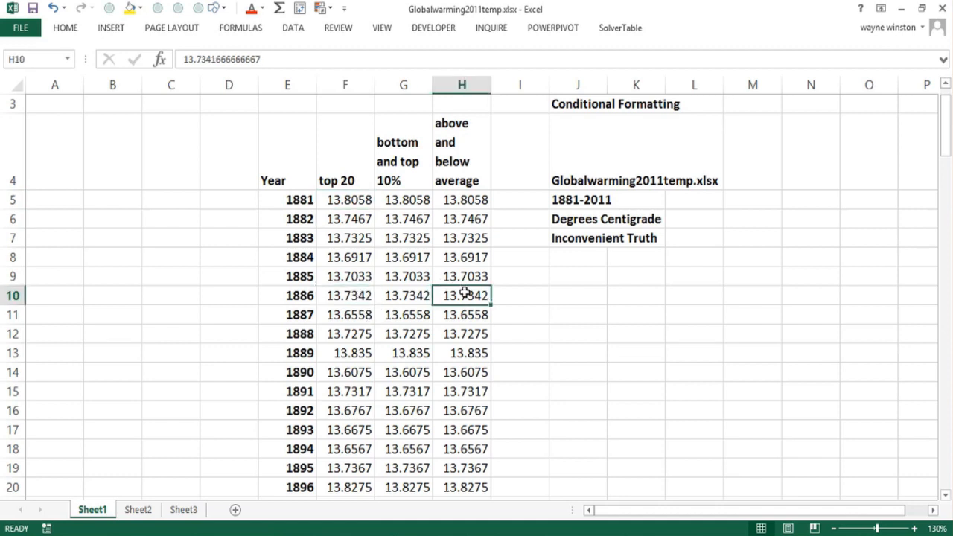
left_click(341, 197)
left_click(390, 198)
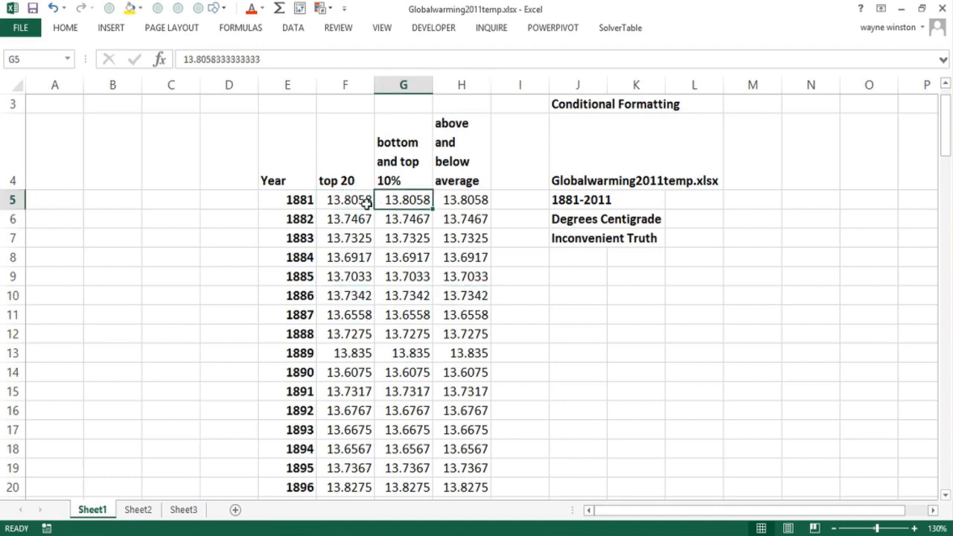
left_click(342, 198)
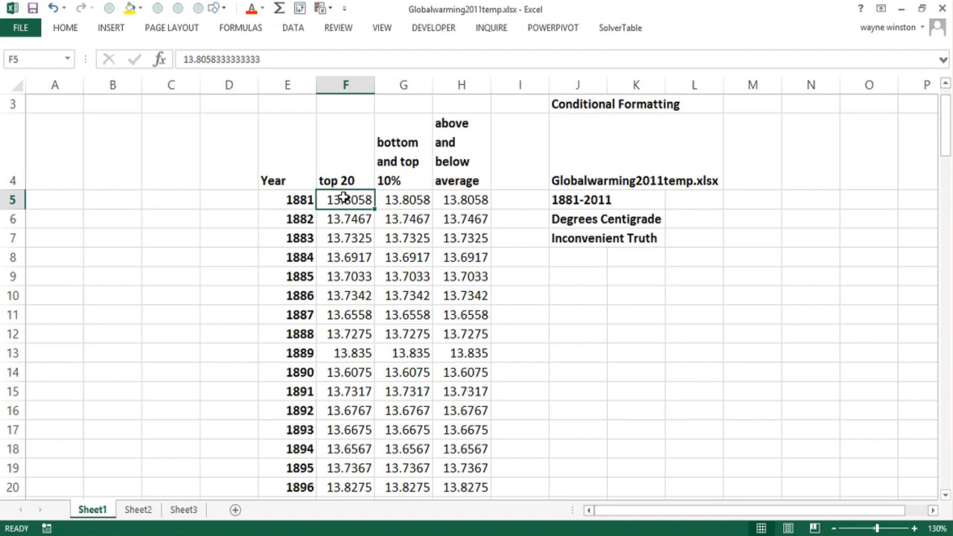
- Highlight the top 20 temperatures in F5:F135 using a Top 10 Items rule set to 20 with Light Red Fill with Dark Red Text
left_click(341, 187)
left_click(344, 195)
key("ctrl+shift+Down")
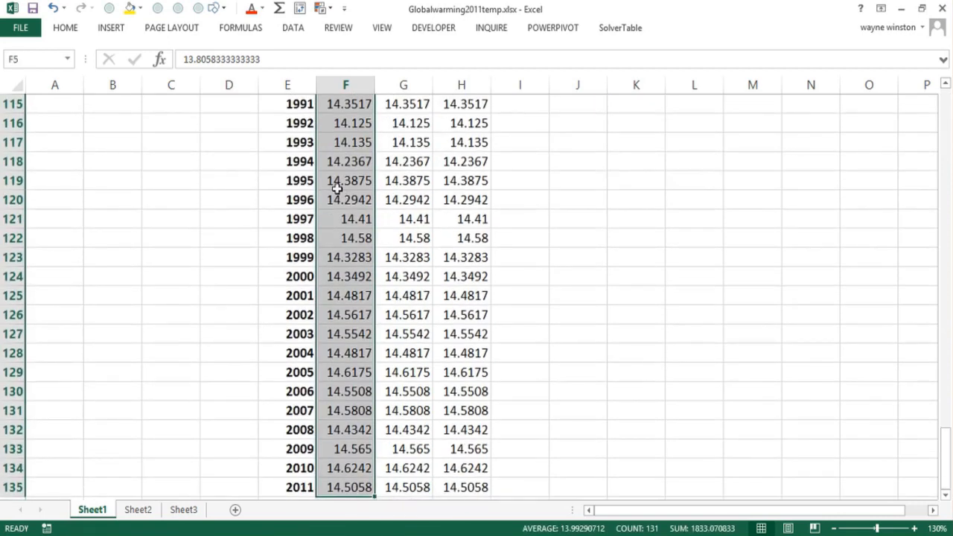
left_click(67, 32)
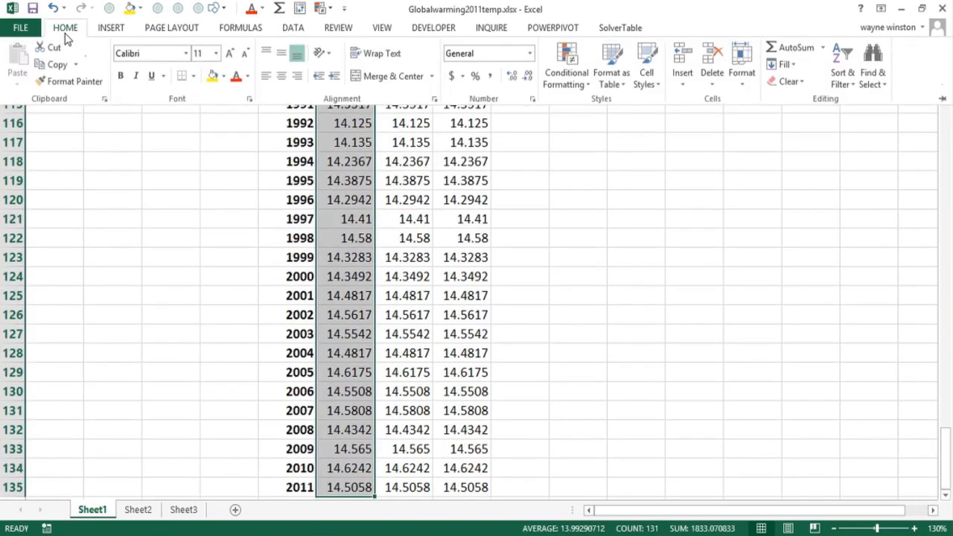
left_click(563, 81)
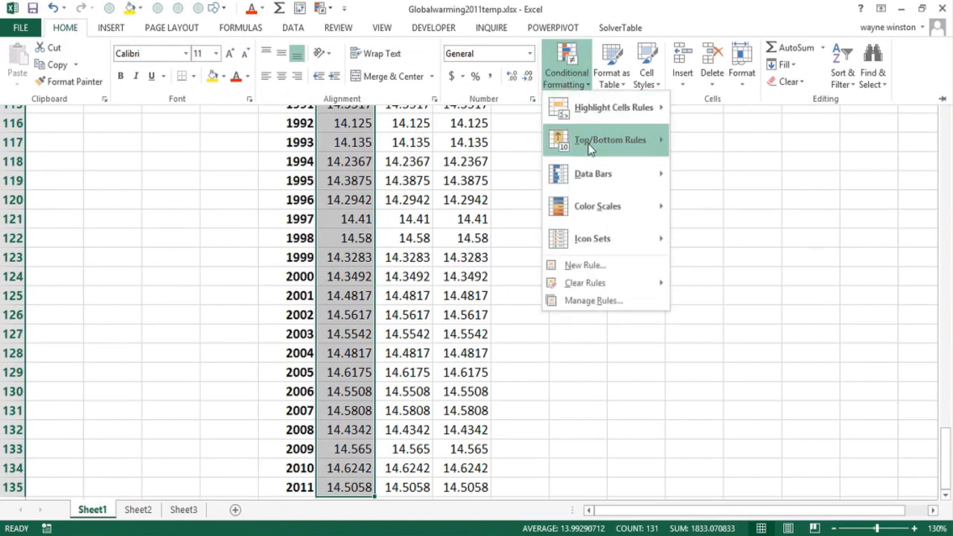
mouse_move(592, 142)
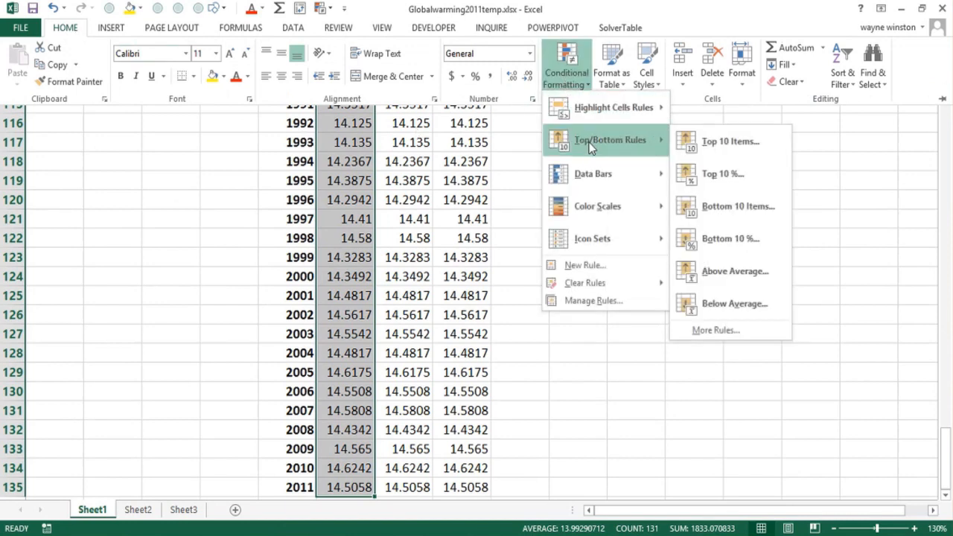
left_click(712, 143)
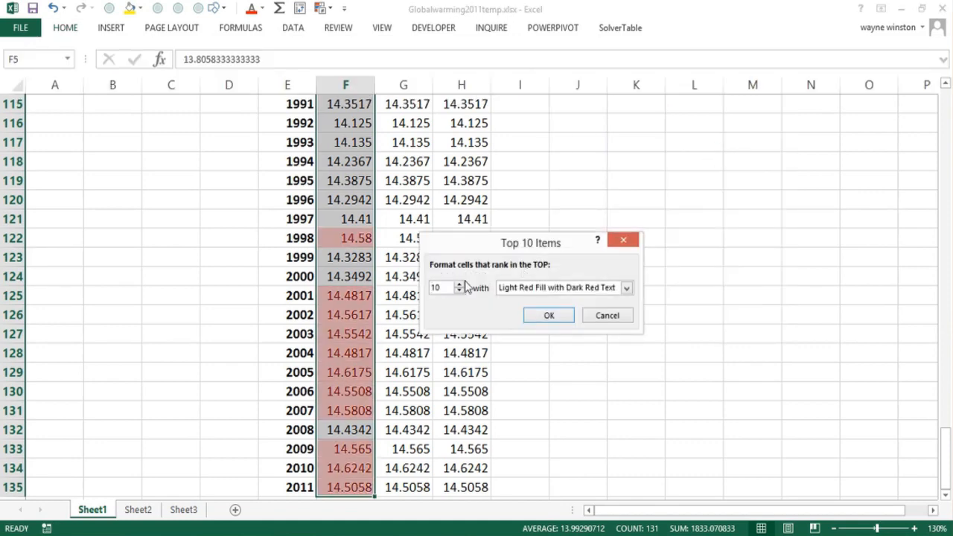
left_click_drag(445, 288, 426, 290)
type("20")
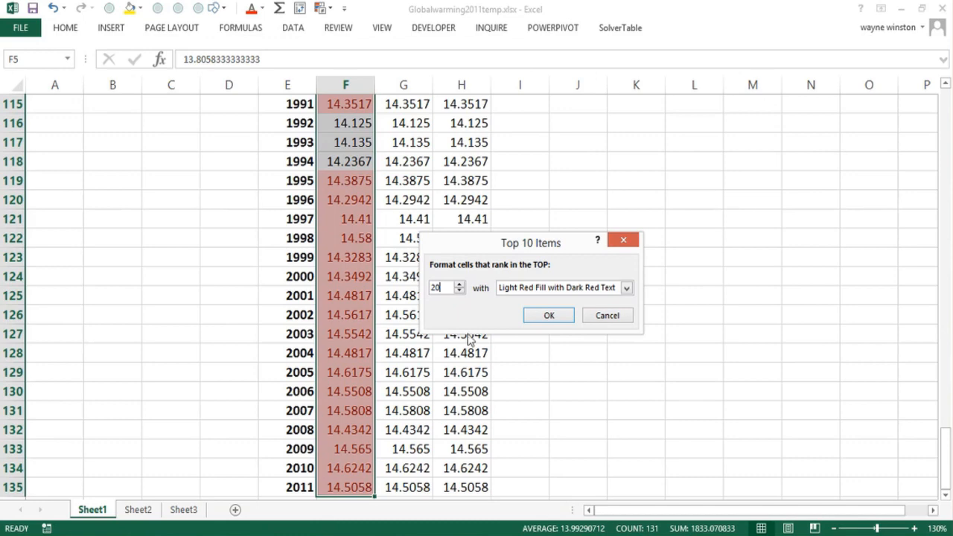
left_click(552, 316)
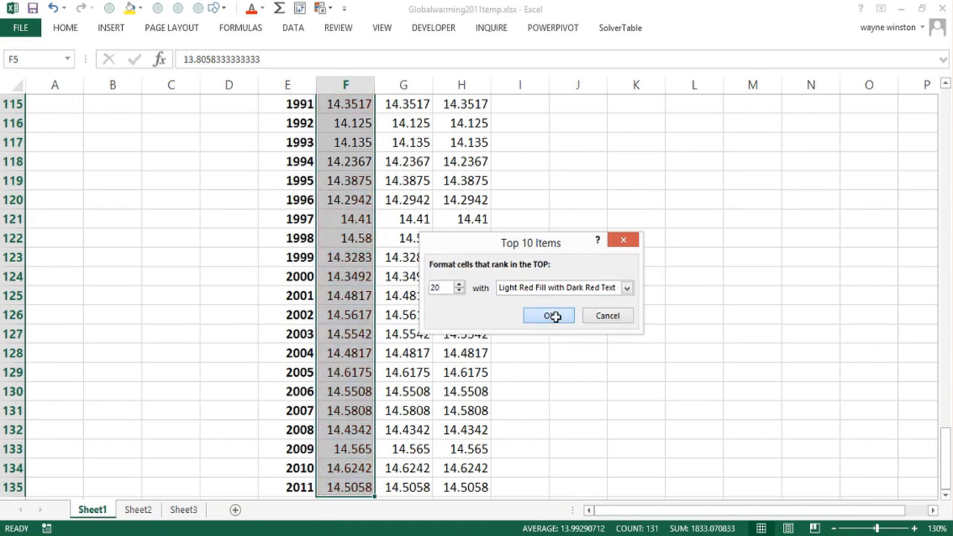
- Examine the whole "top 20" column to see which years have highlighted temperatures
left_click(601, 326)
key("Page_Up")
key("Page_Up")
key("Page_Up")
key("Page_Up")
key("Page_Up")
key("Page_Up")
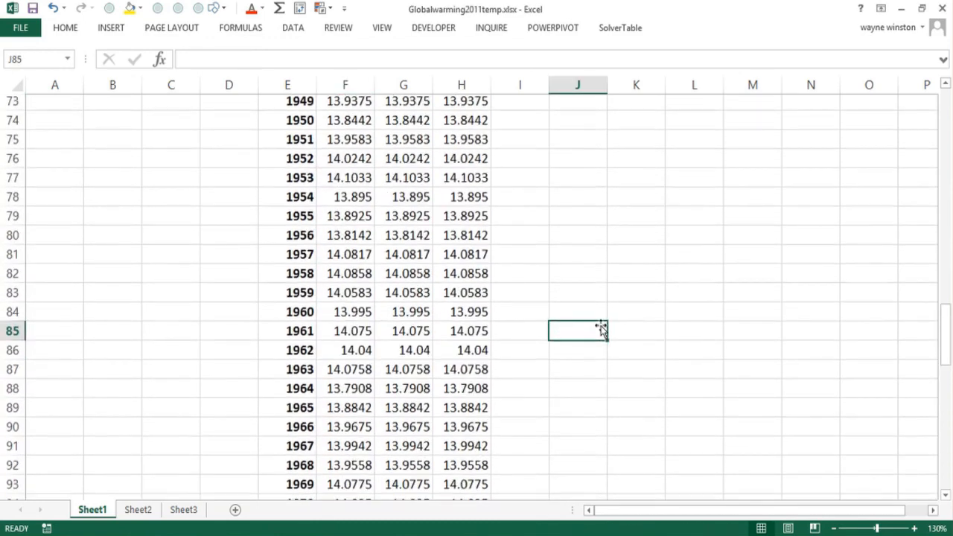
key("Page_Down")
key("Page_Down")
key("Page_Down")
key("Page_Down")
key("Page_Down")
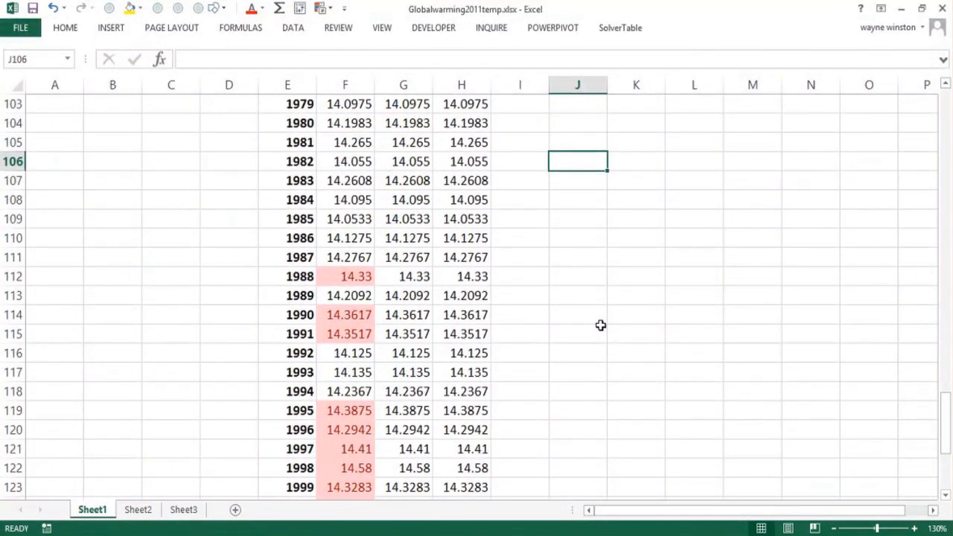
key("Down")
key("Down")
key("Down")
key("Down")
key("Down")
key("Down")
key("Down")
key("Down")
key("Down")
key("Down")
key("Down")
key("Down")
key("Down")
key("Down")
key("Down")
key("Down")
key("Down")
key("Down")
key("Down")
key("Down")
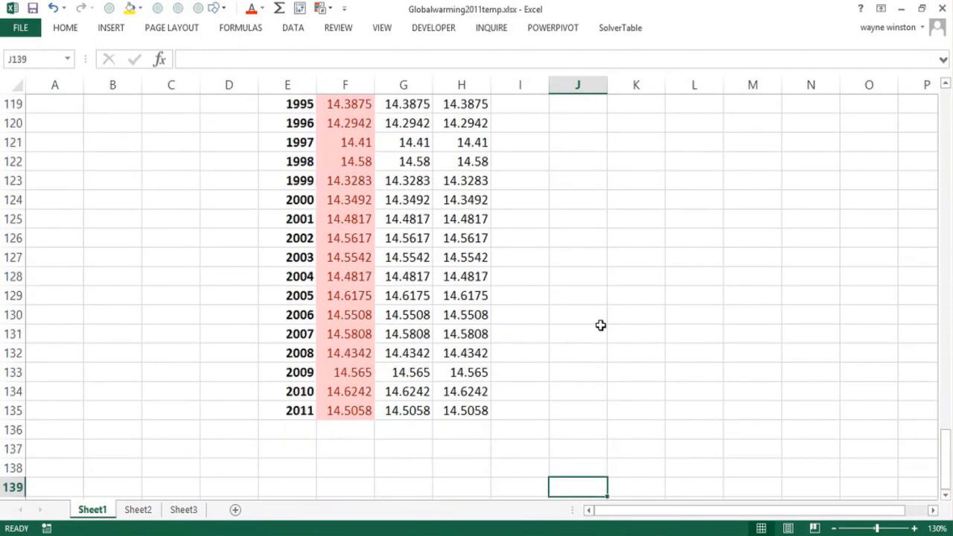
key("Page_Up")
key("Page_Up")
key("Page_Up")
key("Page_Up")
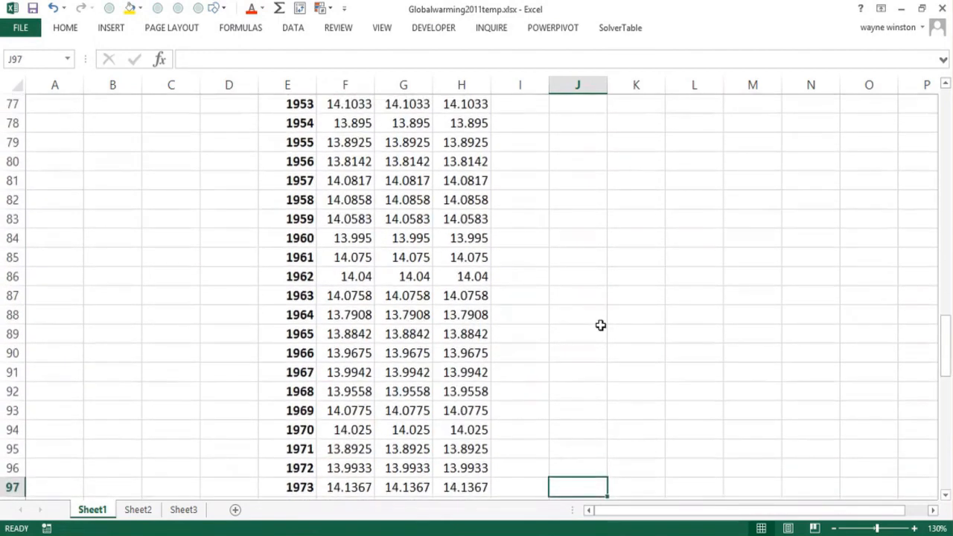
key("Page_Up")
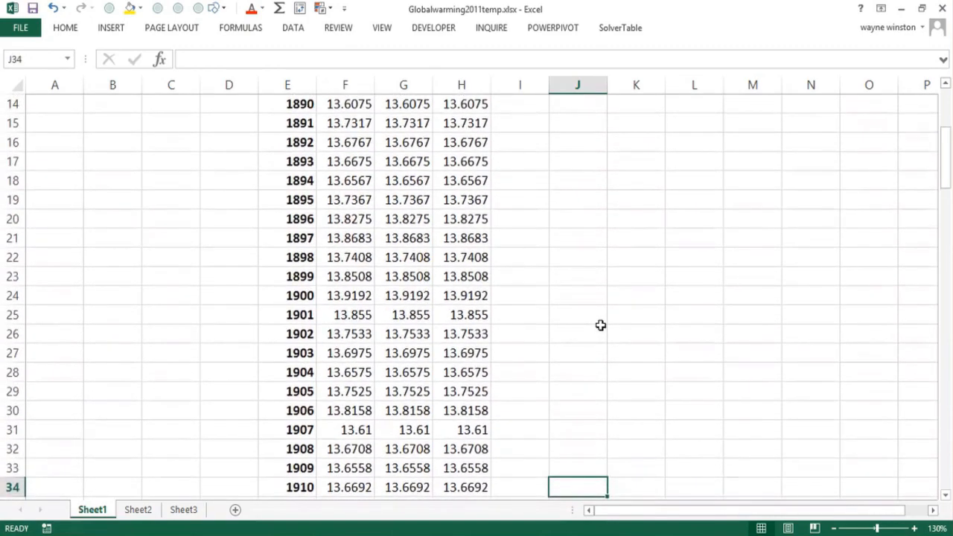
key("Page_Down")
key("Page_Down")
key("Page_Down")
key("Page_Down")
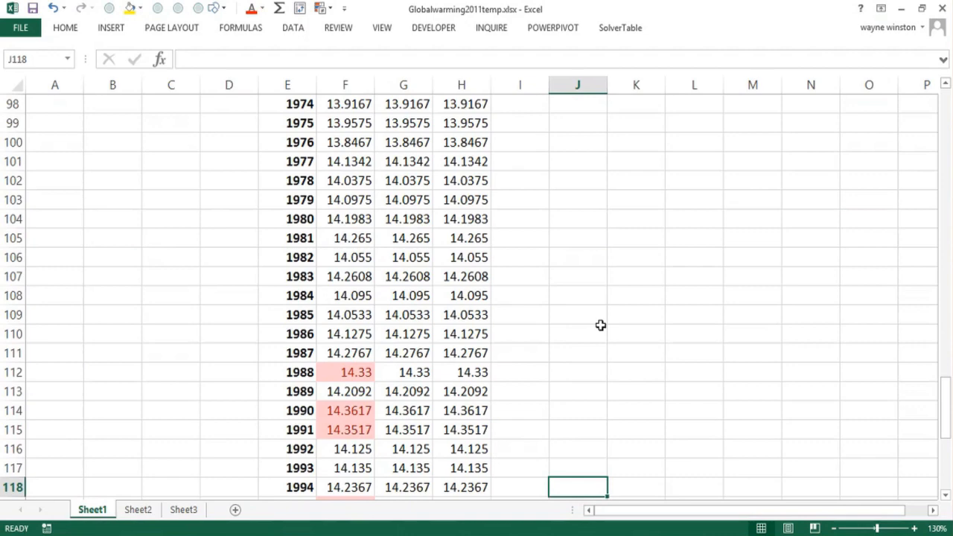
key("Page_Down")
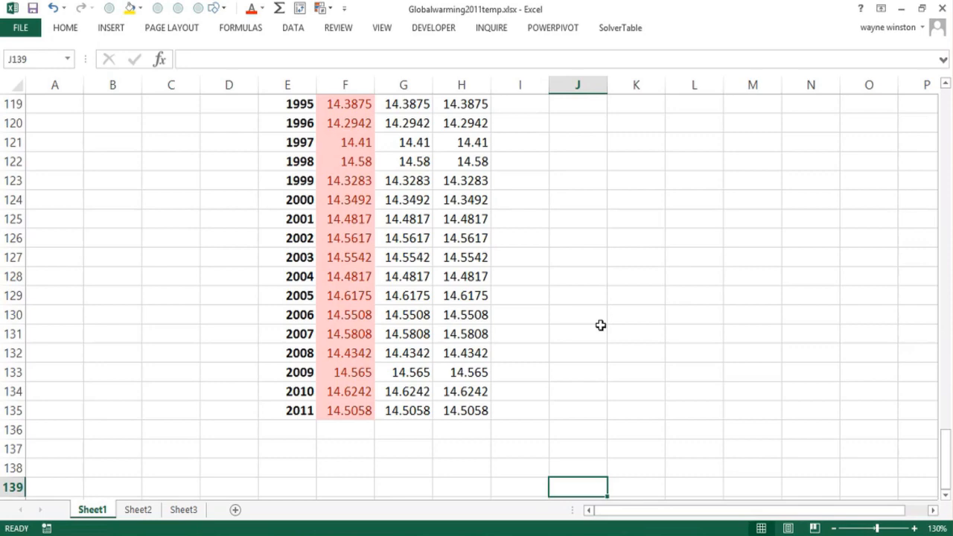
- Highlight the top 10% of temperatures in G5:G135 using a Top 10% rule with Light Red Fill with Dark Red Text
key("Page_Up")
key("Page_Up")
key("Page_Up")
key("Page_Up")
key("Page_Up")
key("Page_Up")
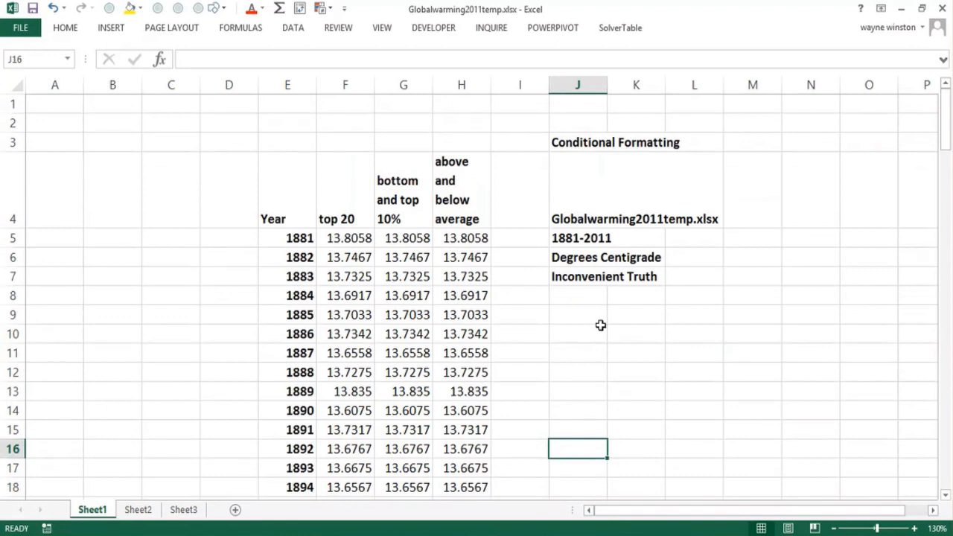
key("Left")
key("Up")
key("Up")
key("Up")
key("Up")
key("Up")
key("Up")
key("Up")
key("Up")
key("Up")
key("Up")
key("Up")
key("Up")
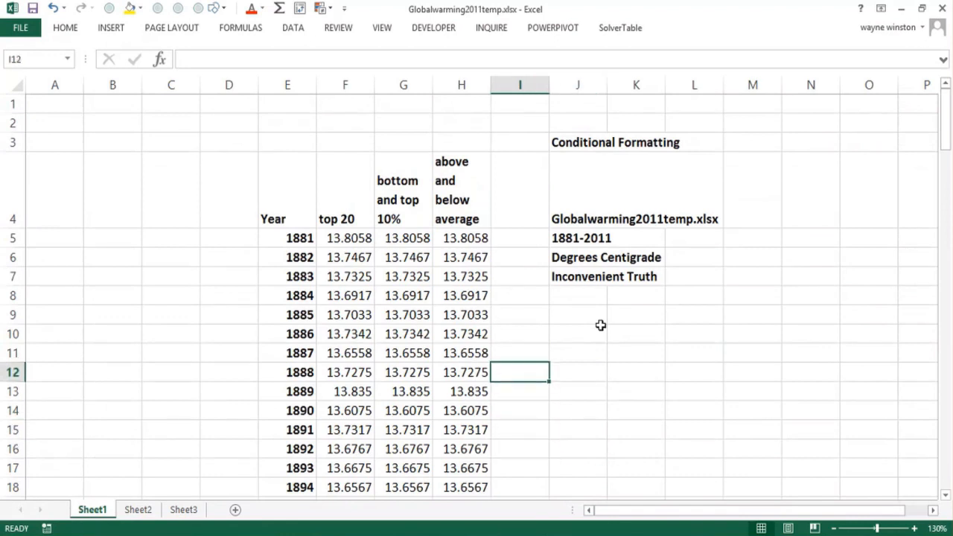
key("Down")
key("Down")
key("Down")
key("Down")
key("Left")
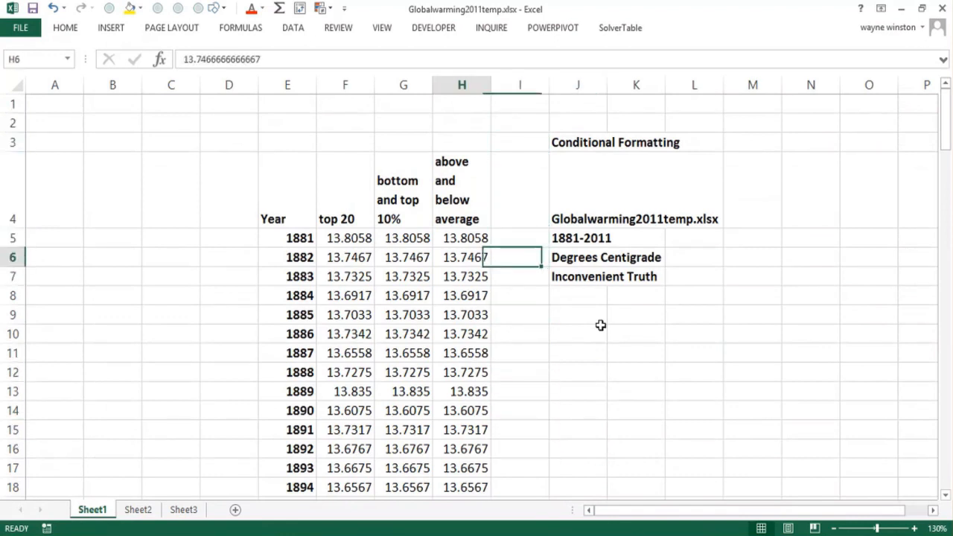
key("Left")
key("Up")
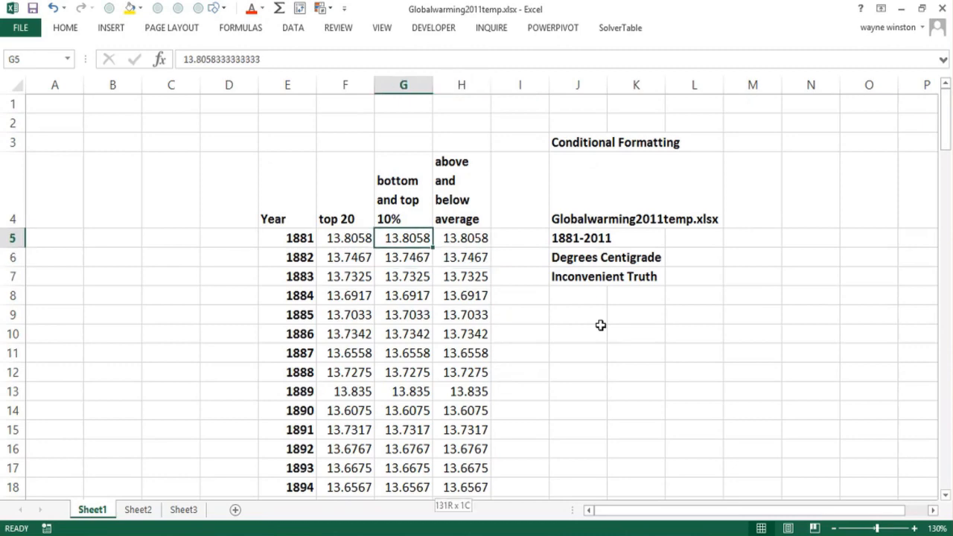
key("ctrl+shift+Down")
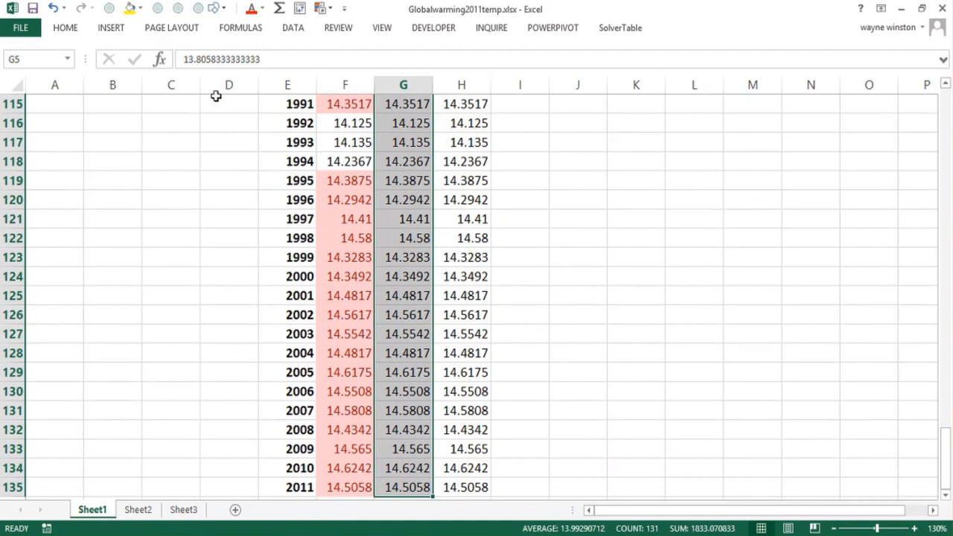
left_click(67, 30)
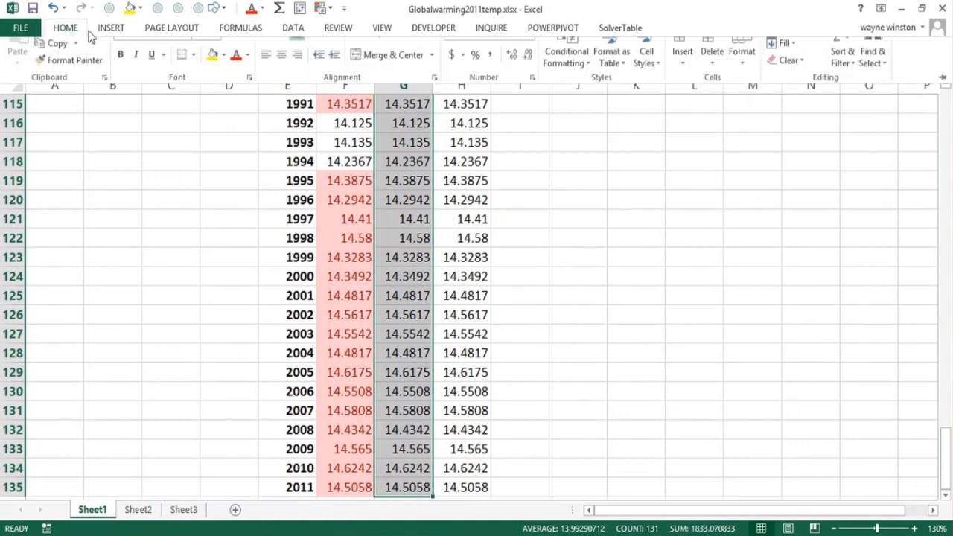
left_click(564, 74)
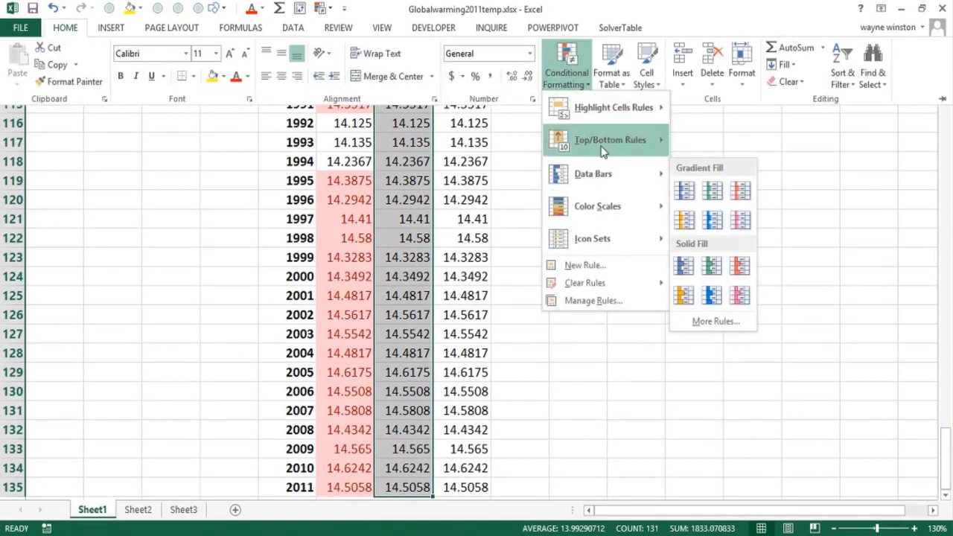
mouse_move(607, 145)
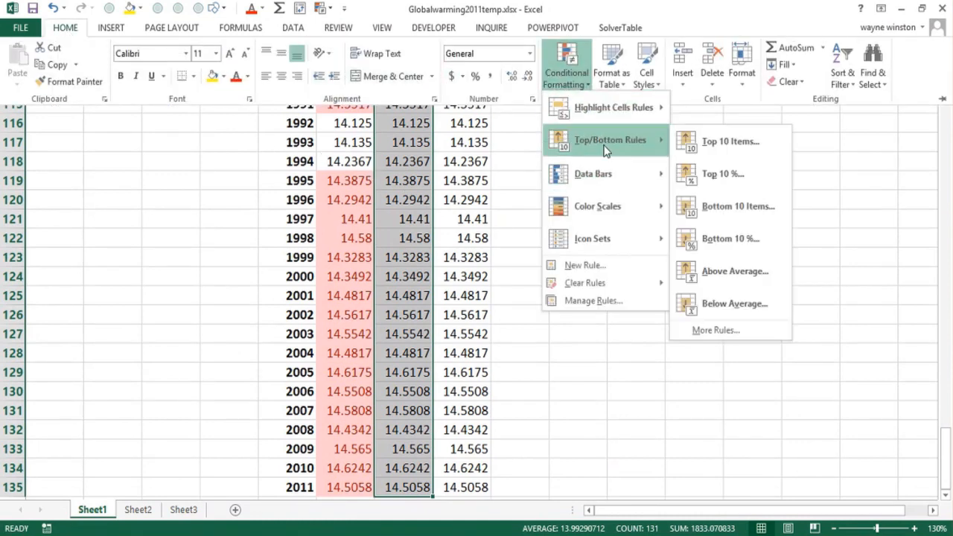
left_click(726, 178)
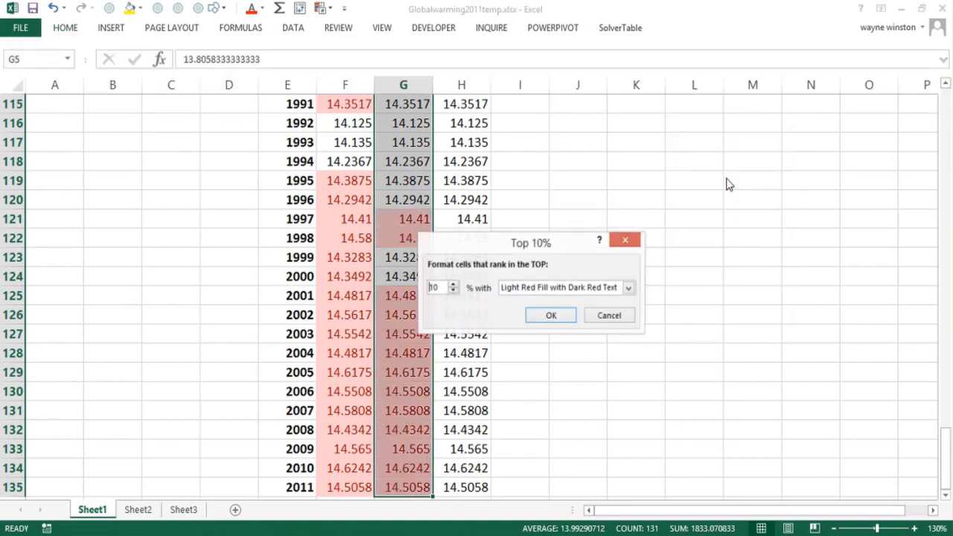
left_click(629, 289)
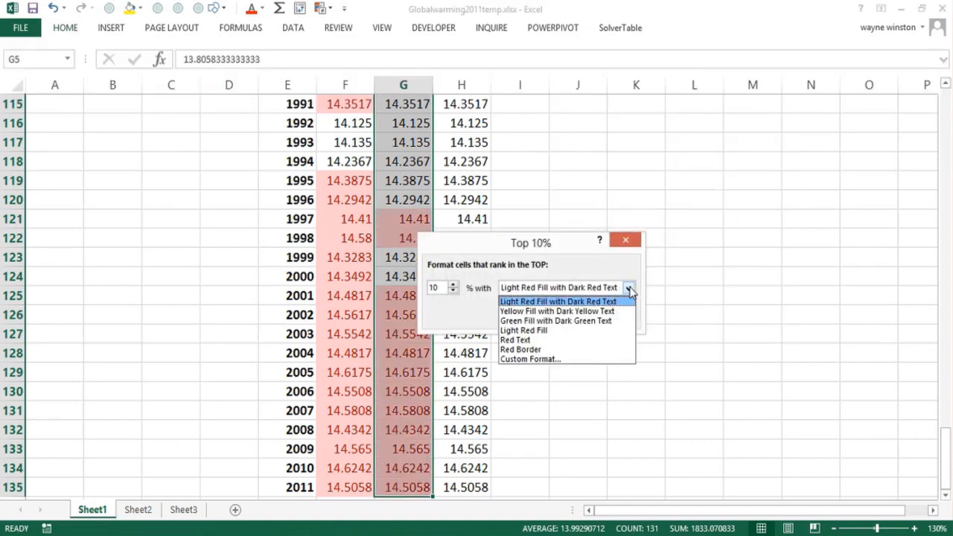
left_click(576, 302)
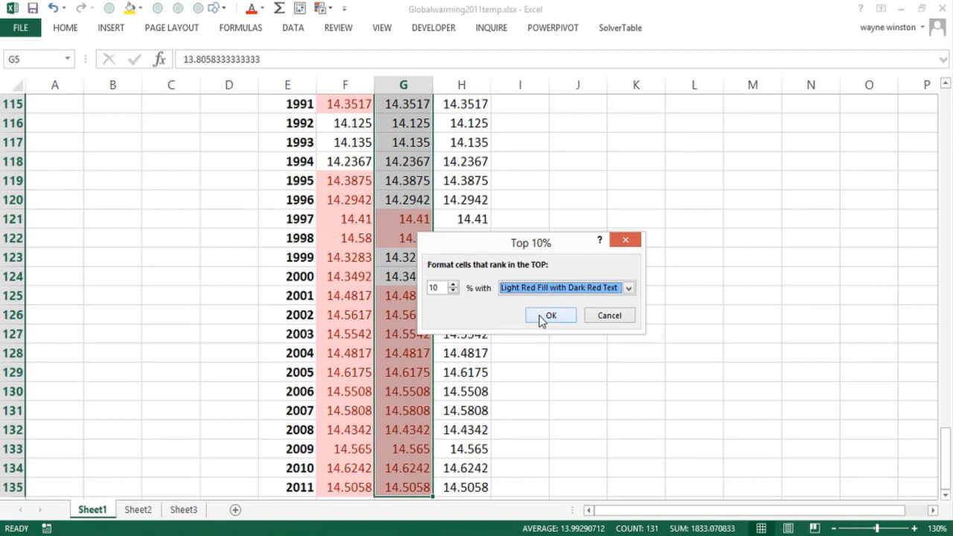
left_click(550, 315)
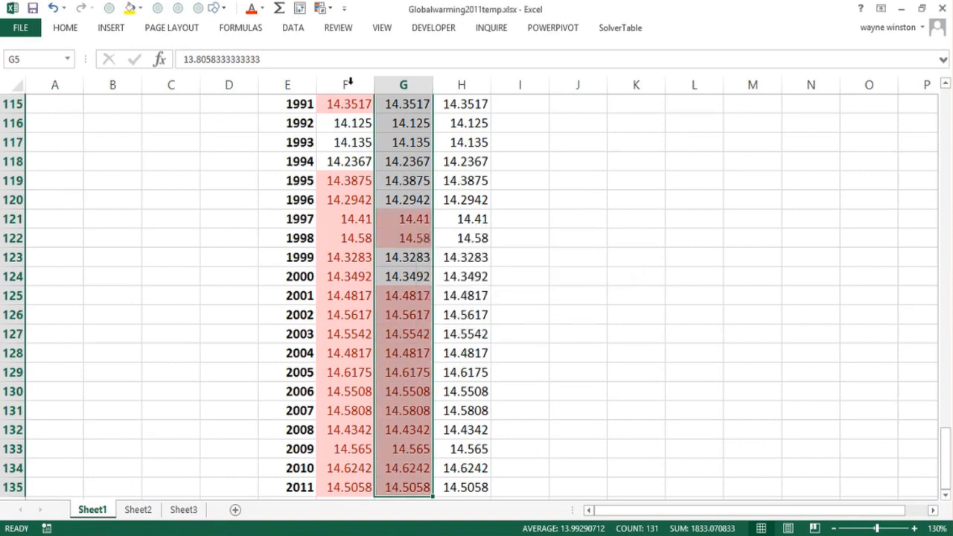
- Highlight the bottom 10% of temperatures in G5:G135 using a Bottom 10% rule with Green Fill with Dark Green Text
left_click(67, 30)
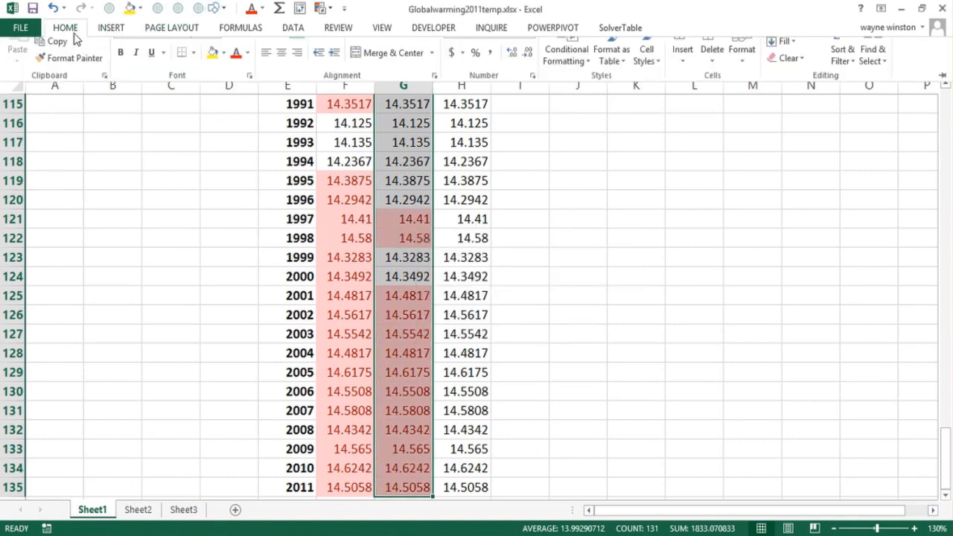
left_click(566, 74)
mouse_move(574, 141)
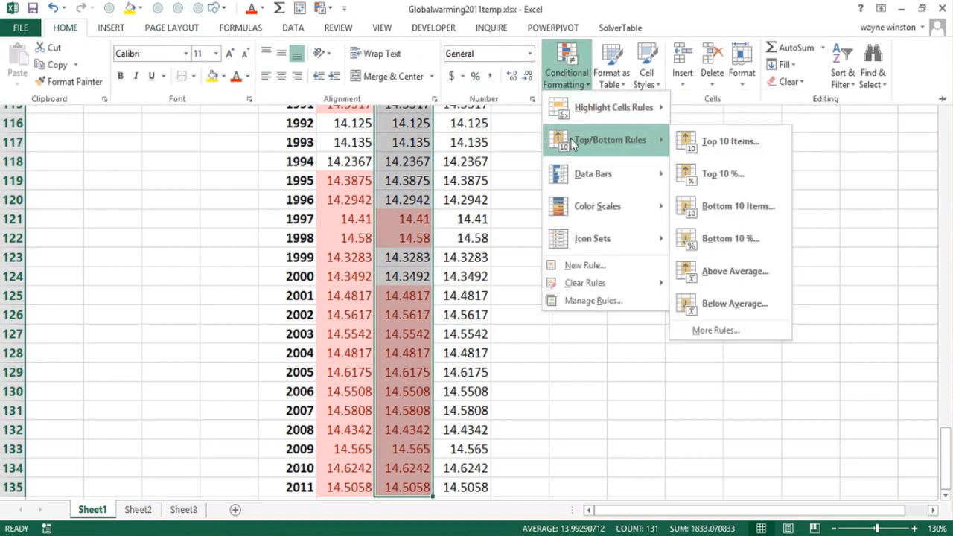
left_click(711, 242)
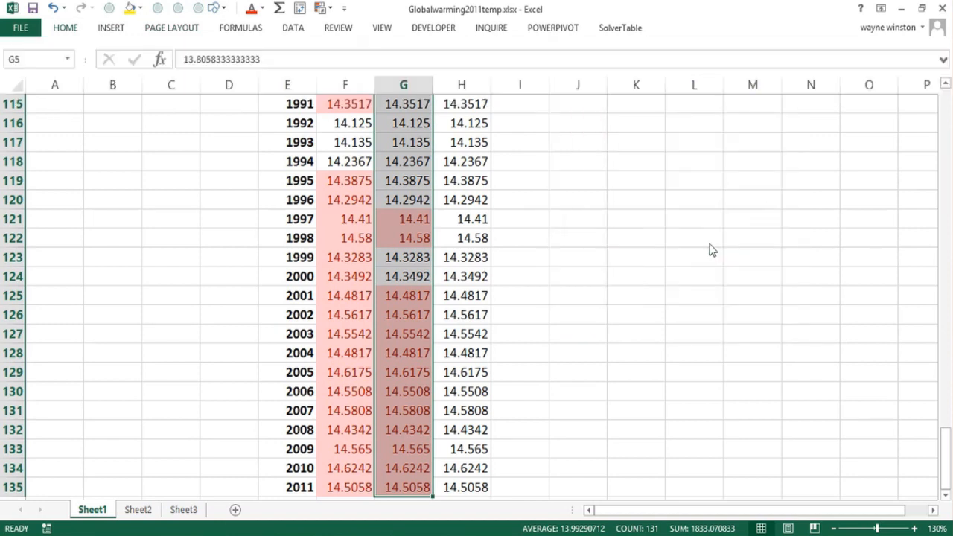
left_click(629, 289)
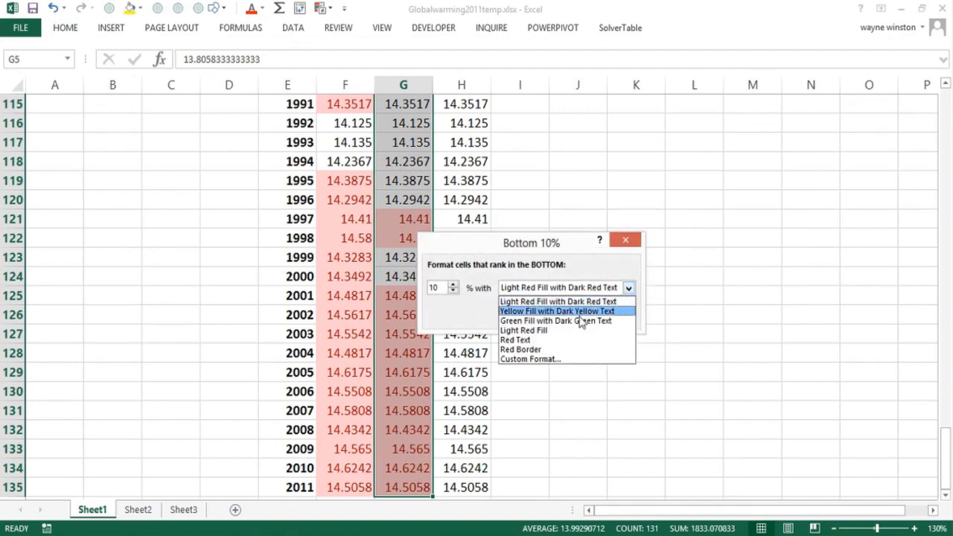
left_click(567, 320)
left_click(551, 315)
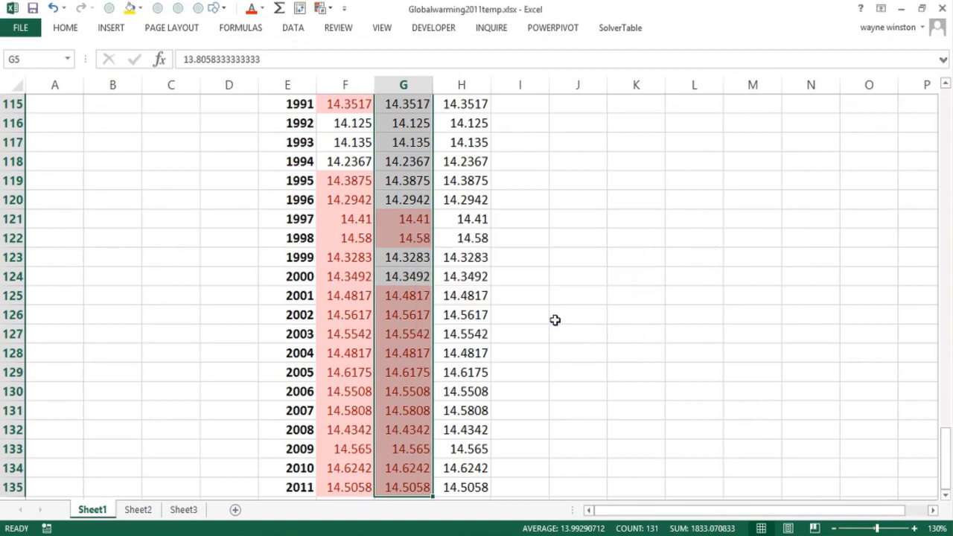
- Examine the whole "bottom and top 10%" column to see which years have the coldest and warmest highlighted temperatures
left_click(555, 319)
scroll(555, 320, "down", 7)
scroll(556, 320, "up", 7)
key("Page_Up")
key("Page_Up")
key("Page_Up")
key("Page_Up")
key("Page_Up")
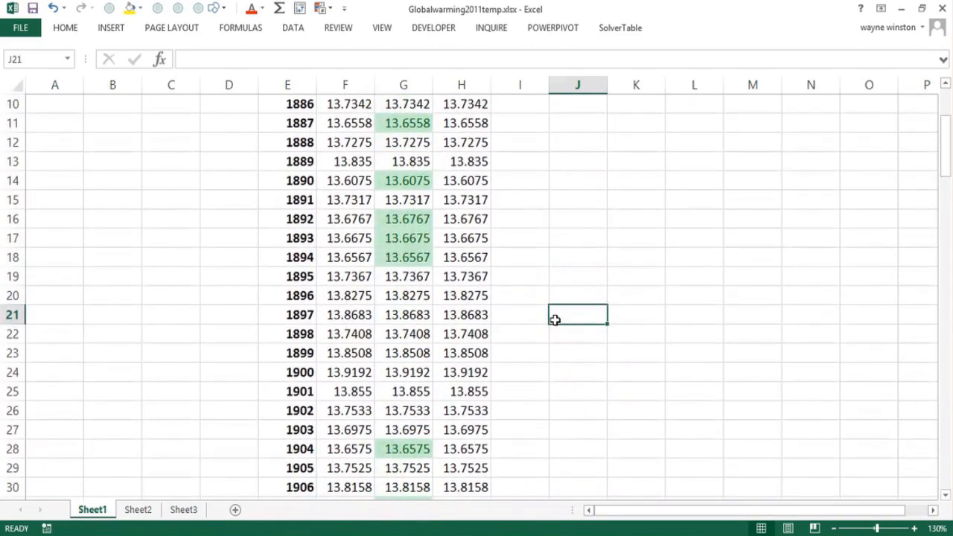
key("Page_Down")
key("Page_Down")
key("Page_Down")
key("Page_Down")
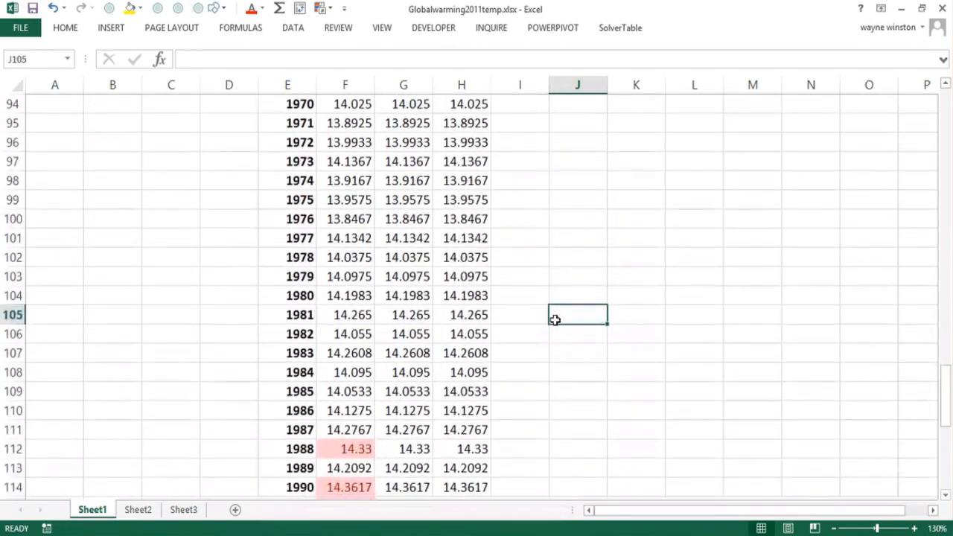
key("Page_Down")
key("Page_Down")
key("Page_Up")
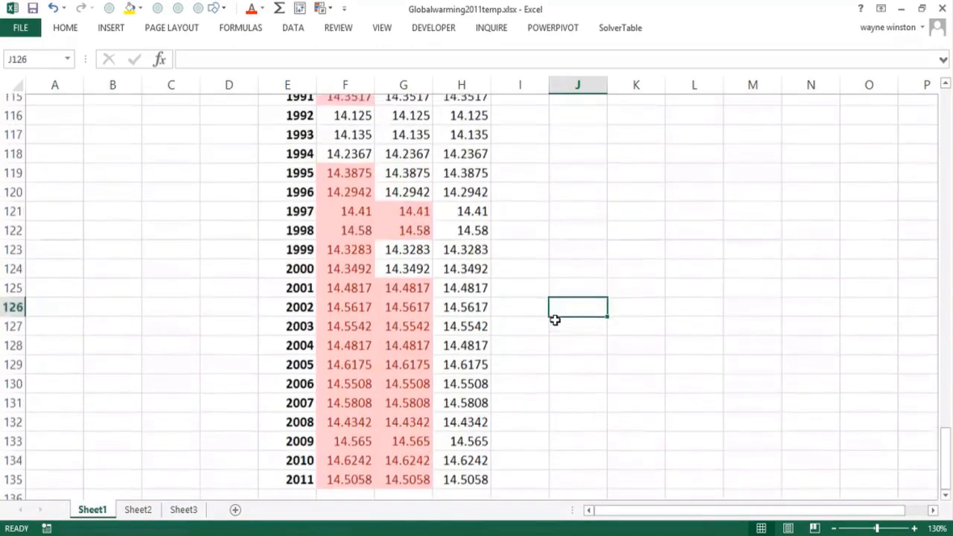
key("Page_Up")
key("ctrl+Up")
key("ctrl+Up")
key("Page_Down")
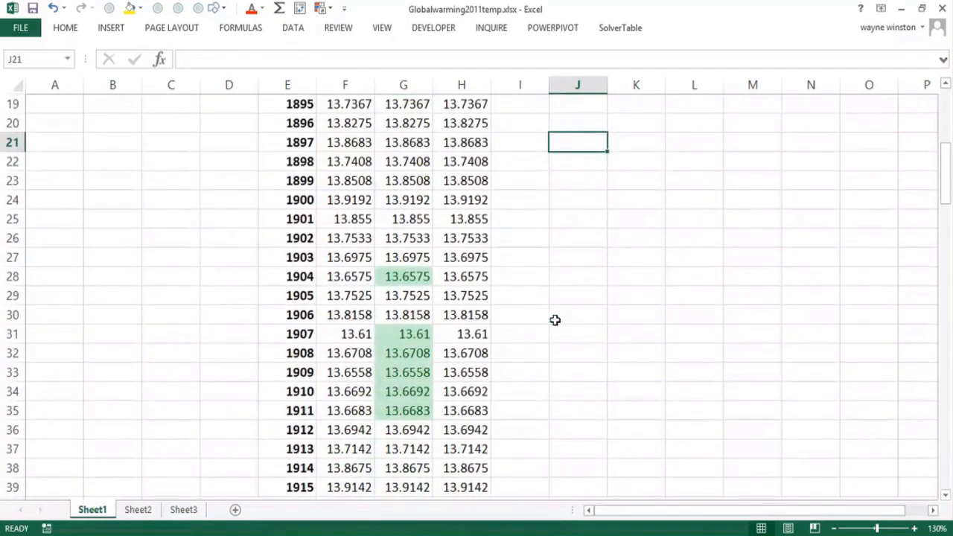
key("Page_Up")
key("Page_Down")
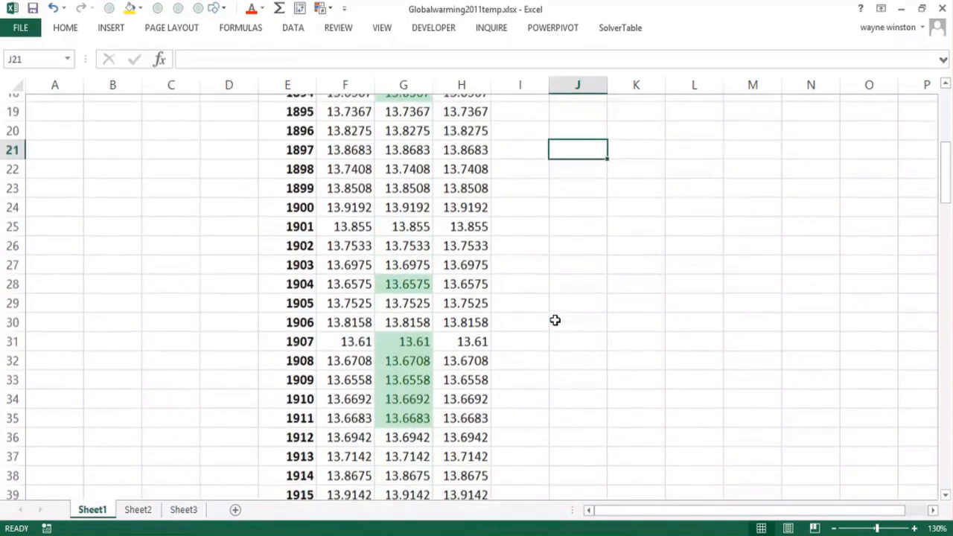
key("Page_Down")
key("Page_Down")
key("Page_Down")
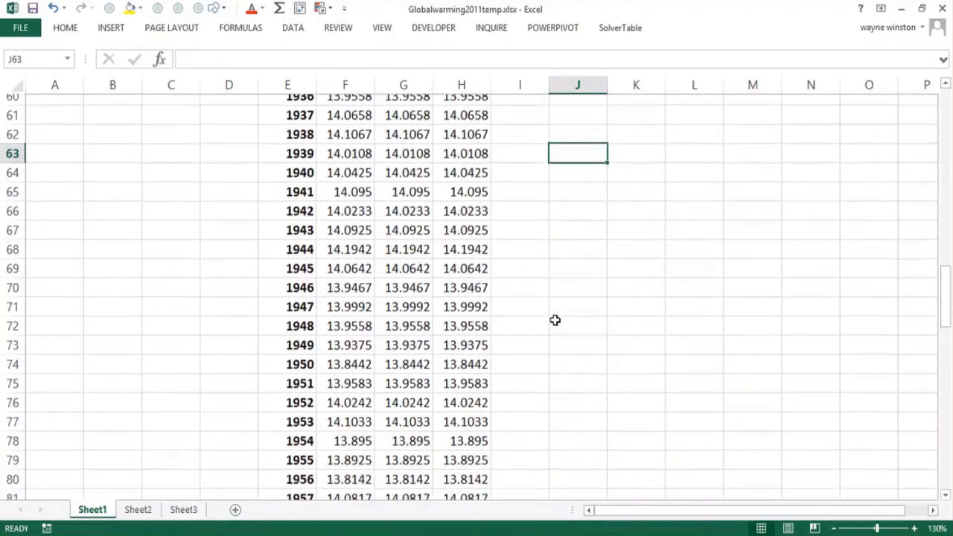
key("Page_Up")
key("Page_Up")
key("Page_Up")
key("Page_Up")
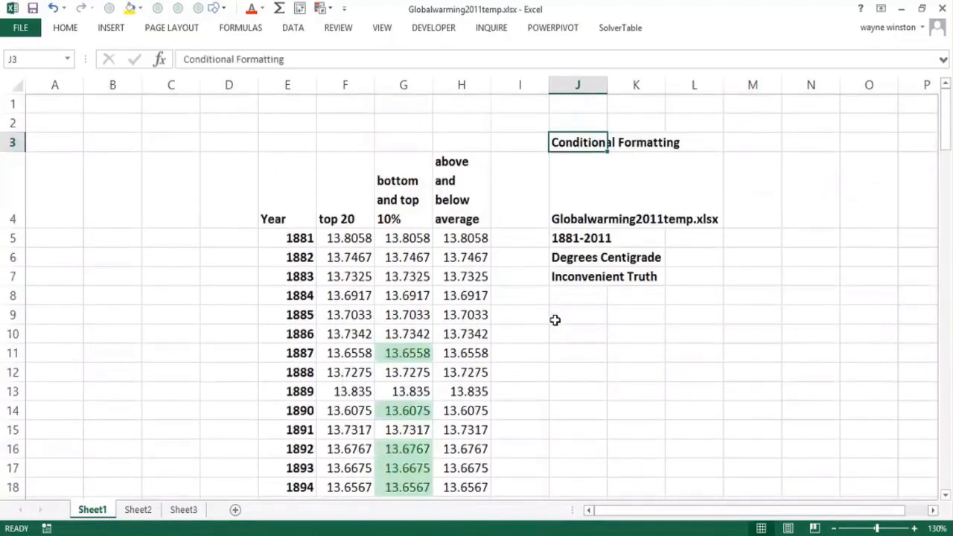
- Highlight the above-average temperatures in H5:H135 using an Above Average rule with Light Red Fill with Dark Red Text
left_click(474, 245)
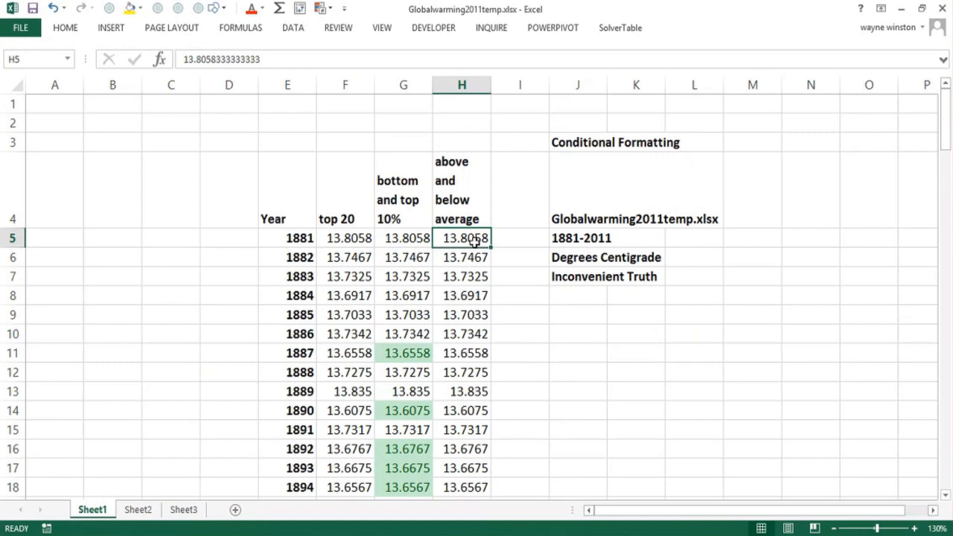
key("ctrl+shift+Down")
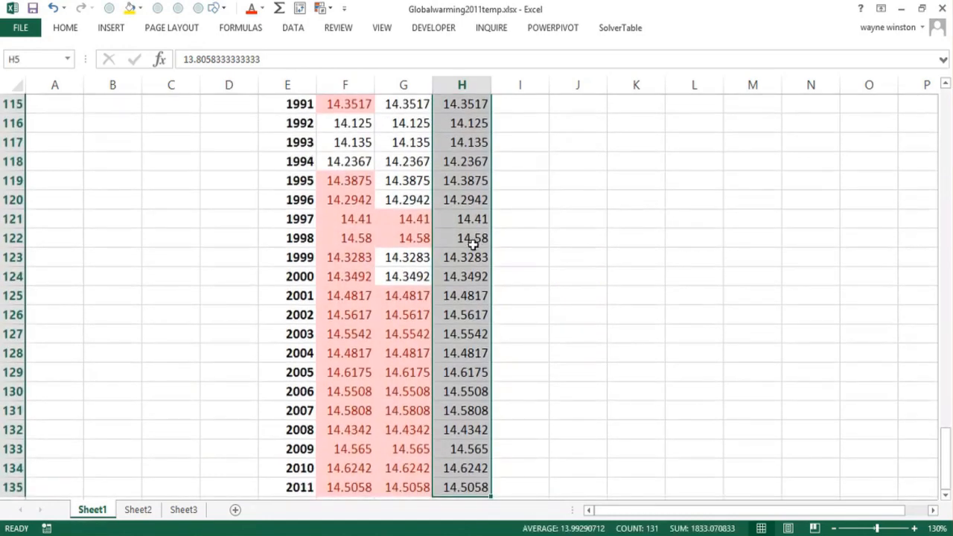
left_click(71, 29)
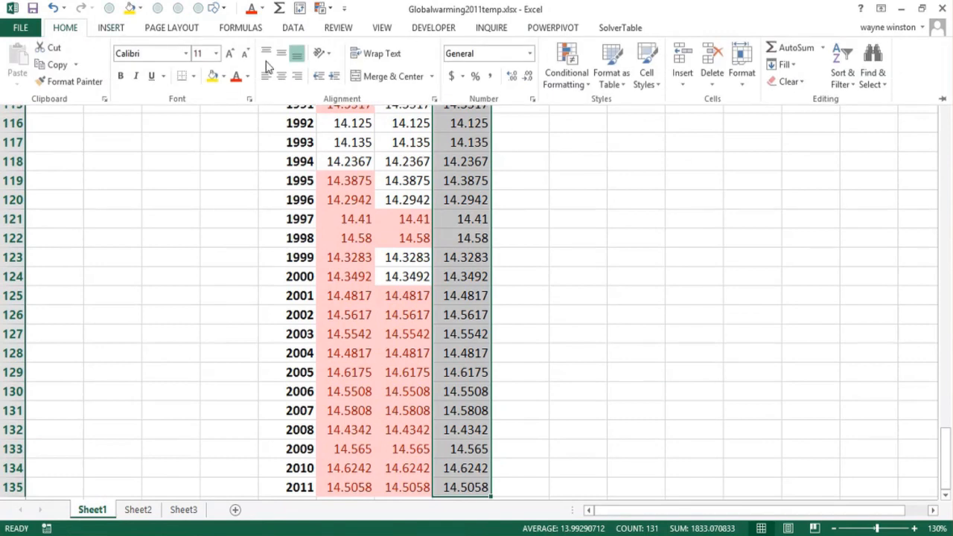
left_click(570, 77)
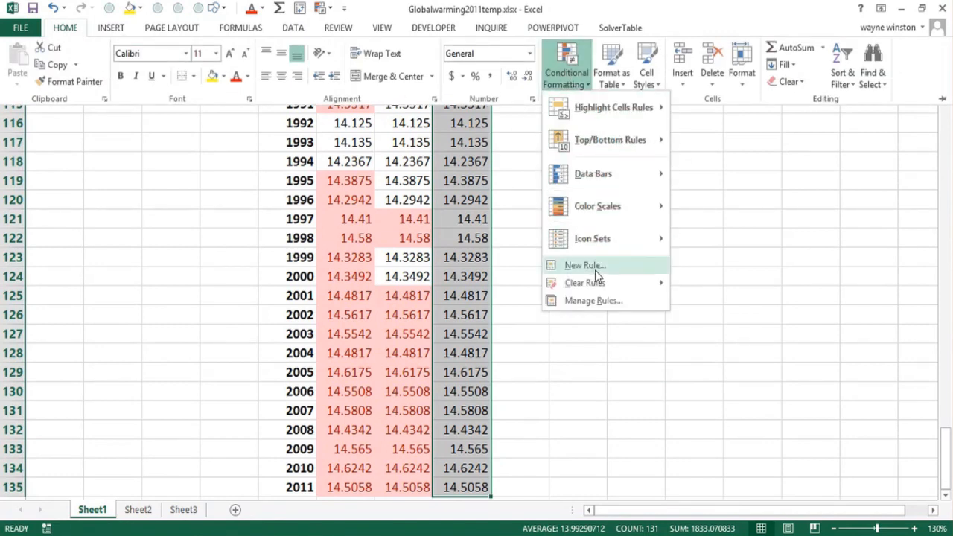
mouse_move(627, 141)
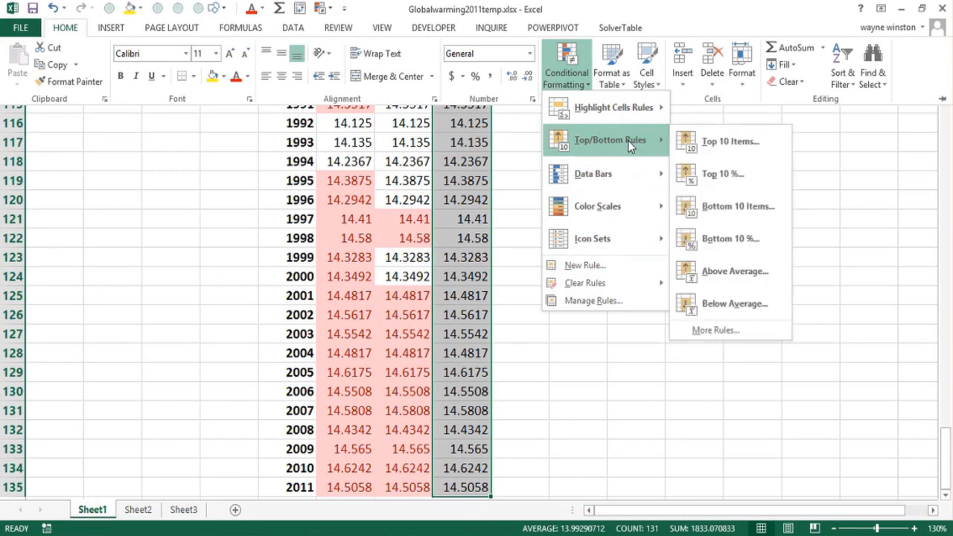
left_click(725, 272)
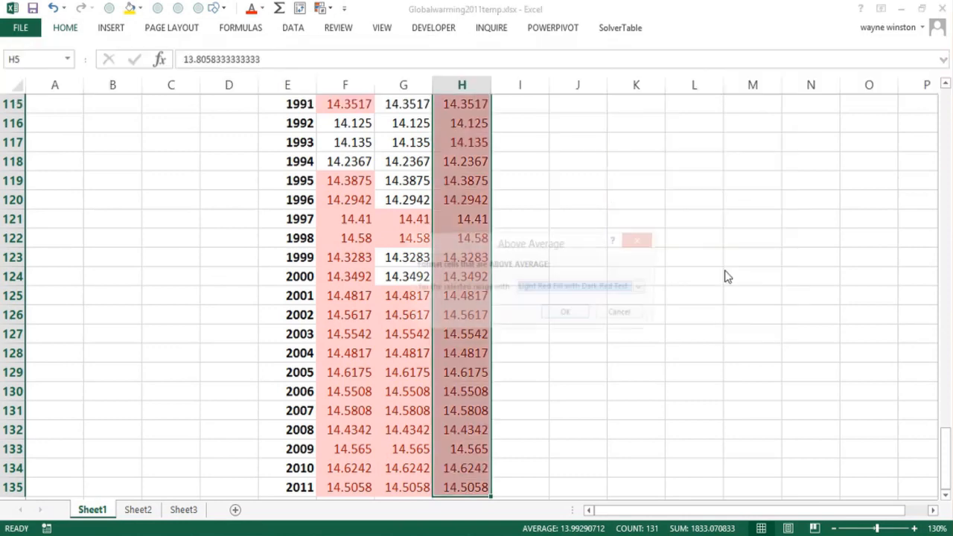
left_click(568, 316)
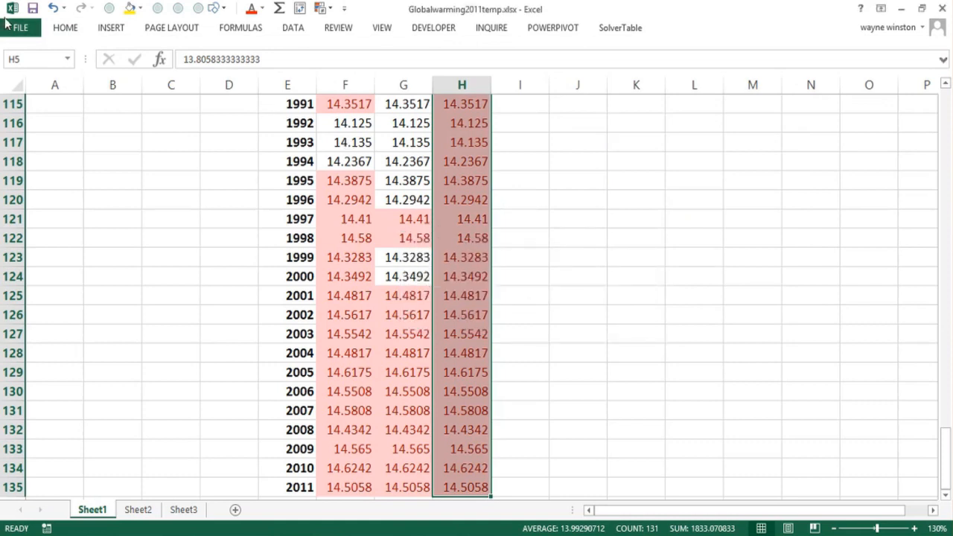
- Highlight the below-average temperatures in H5:H135 using a Below Average rule with Green Fill with Dark Green Text
left_click(60, 33)
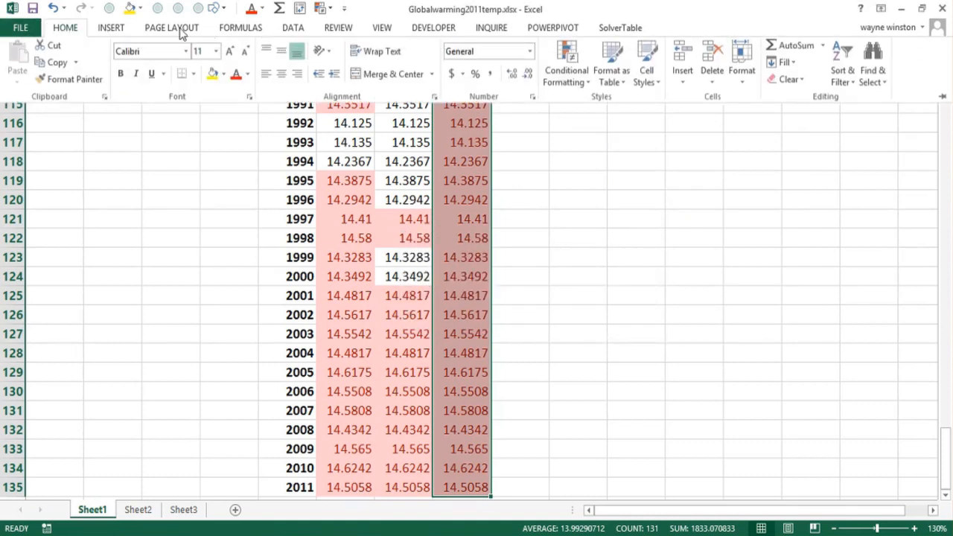
left_click(562, 90)
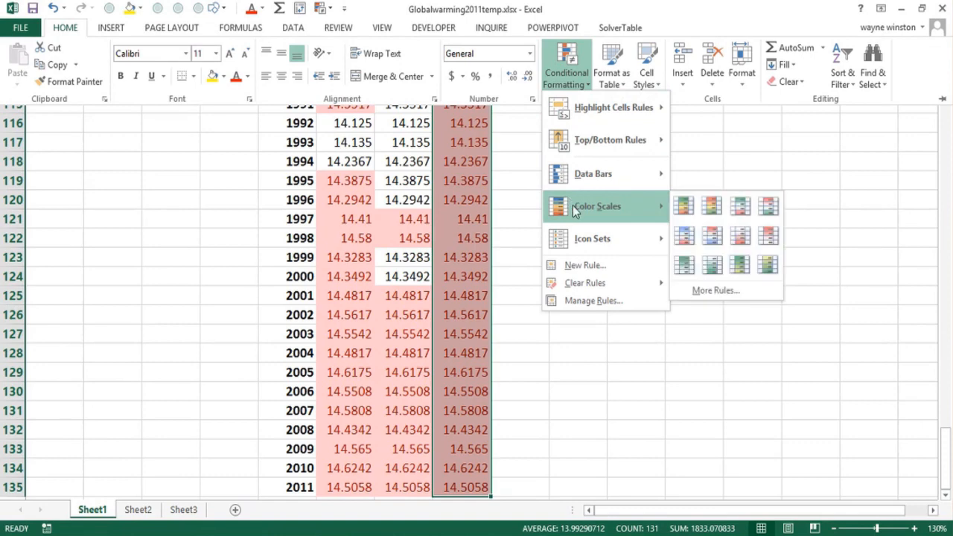
mouse_move(603, 149)
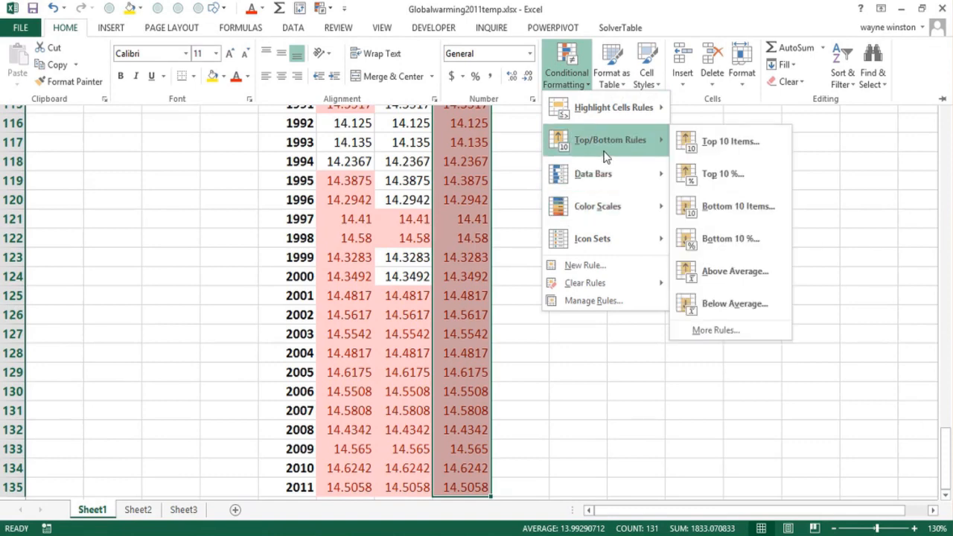
left_click(732, 307)
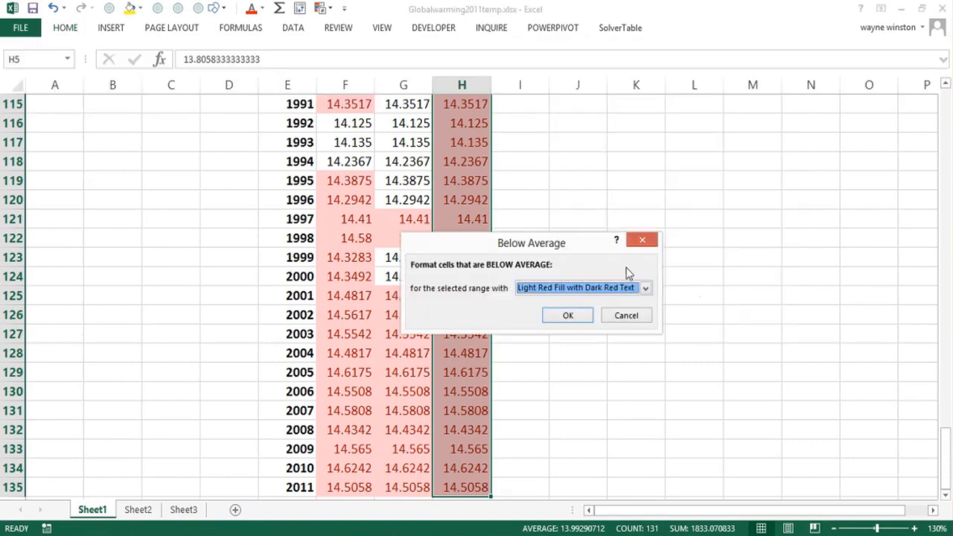
left_click(645, 288)
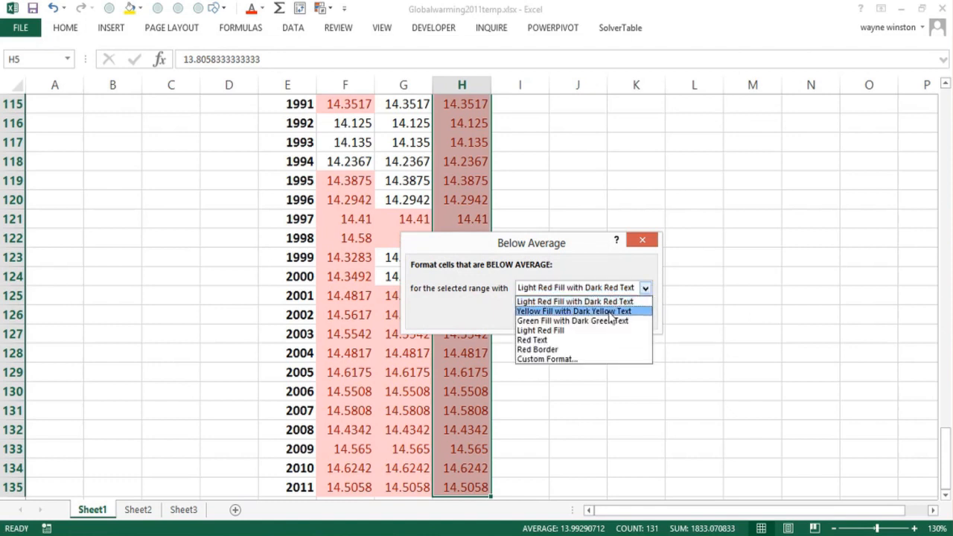
left_click(590, 326)
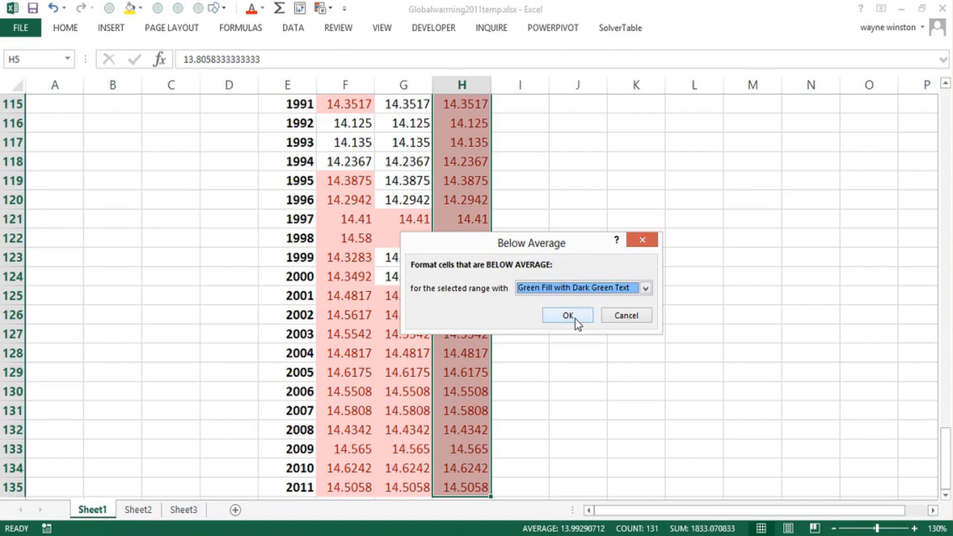
left_click(568, 316)
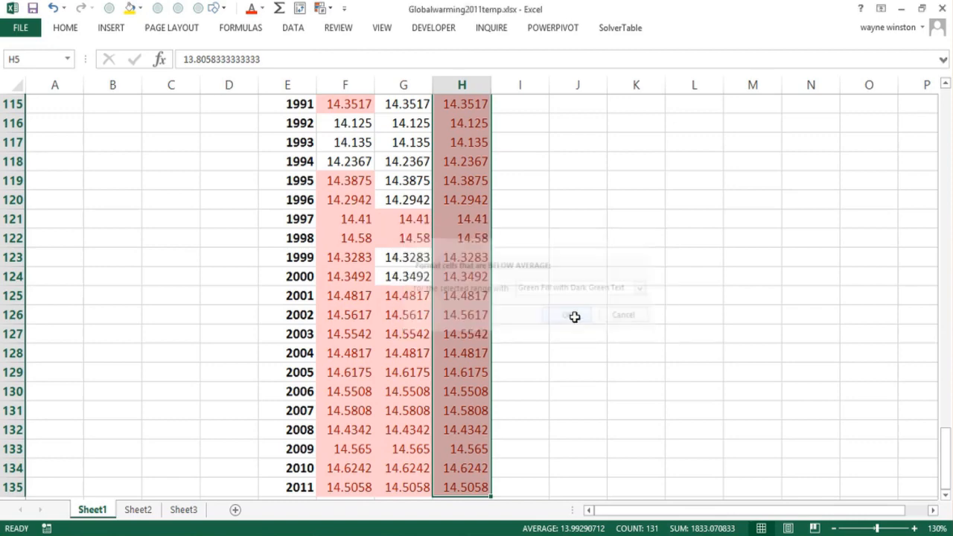
- Examine the whole "above and below average" column to see how warmer and colder than average years are distributed over time
left_click(574, 319)
key("Page_Up")
scroll(575, 317, "up", 1)
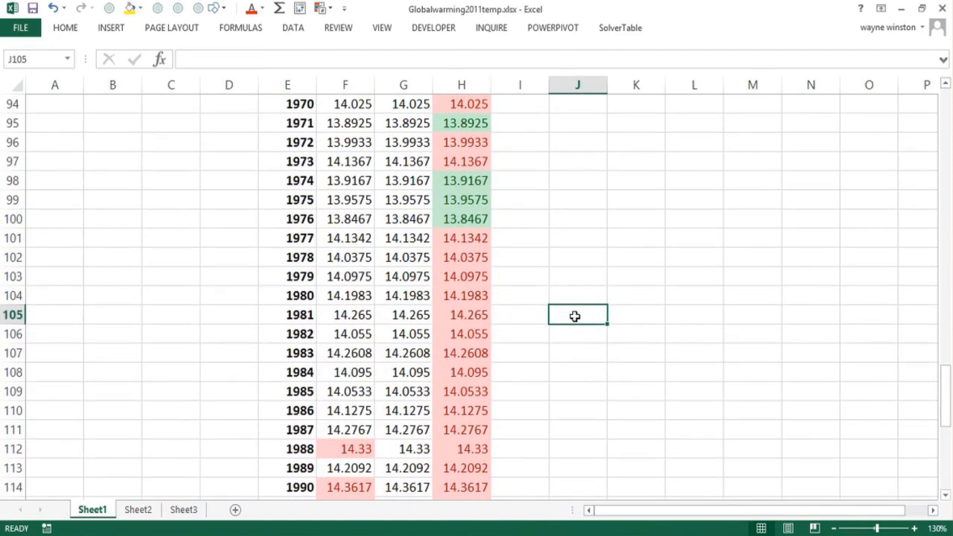
key("Page_Down")
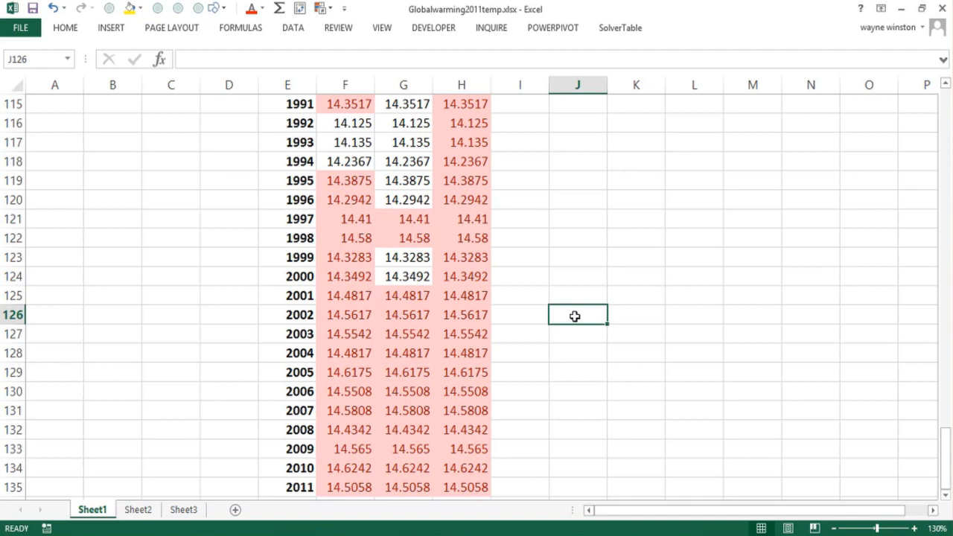
key("Page_Up")
key("Page_Up")
key("Page_Up")
key("Page_Up")
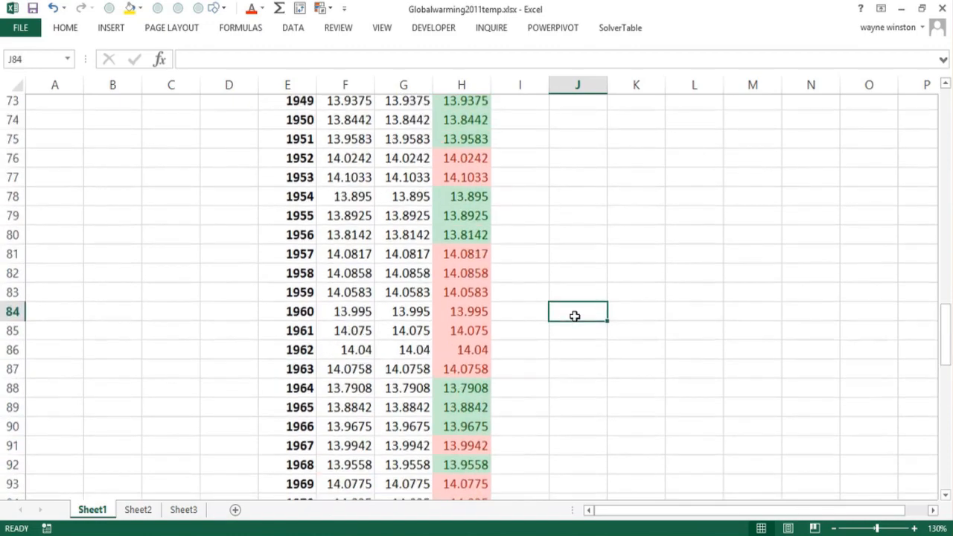
key("Page_Up")
key("Page_Up")
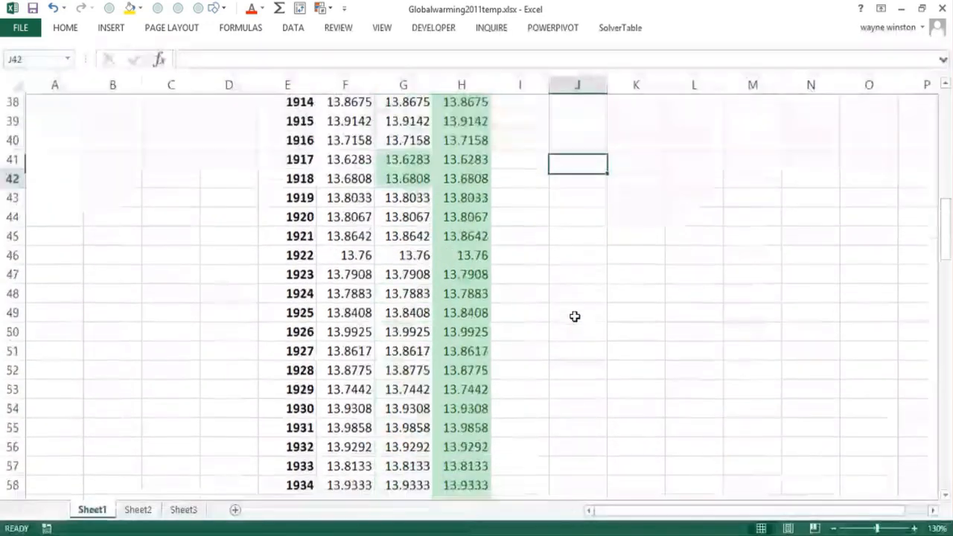
key("Page_Down")
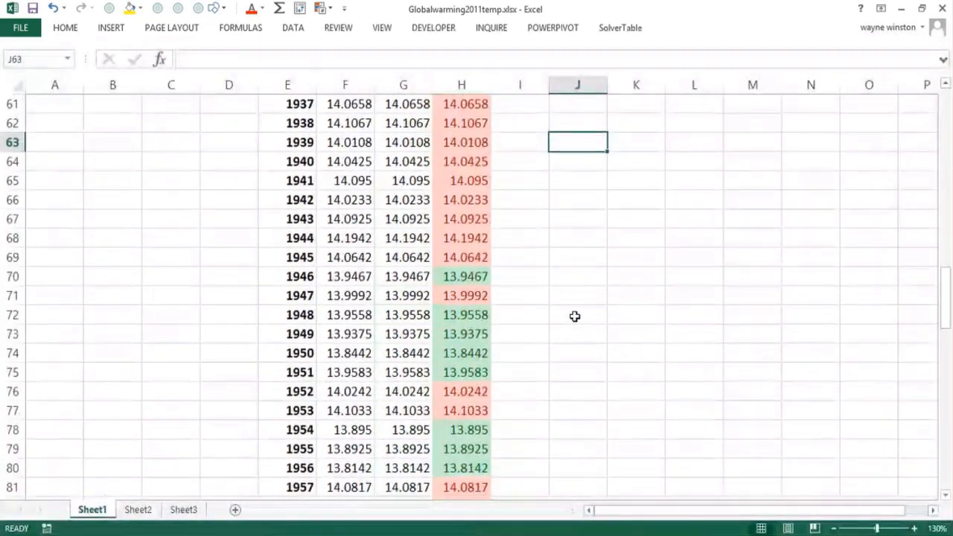
key("Page_Up")
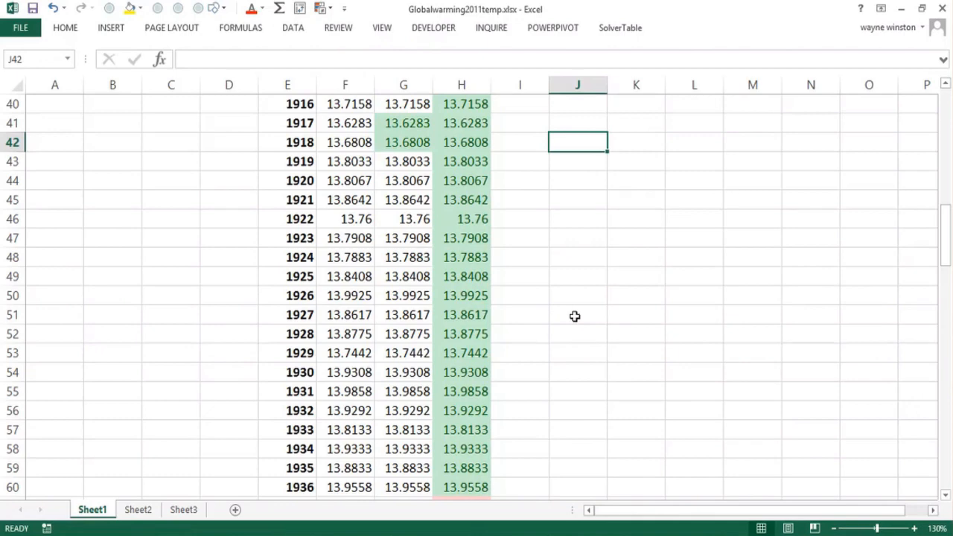
key("Page_Up")
key("Page_Up")
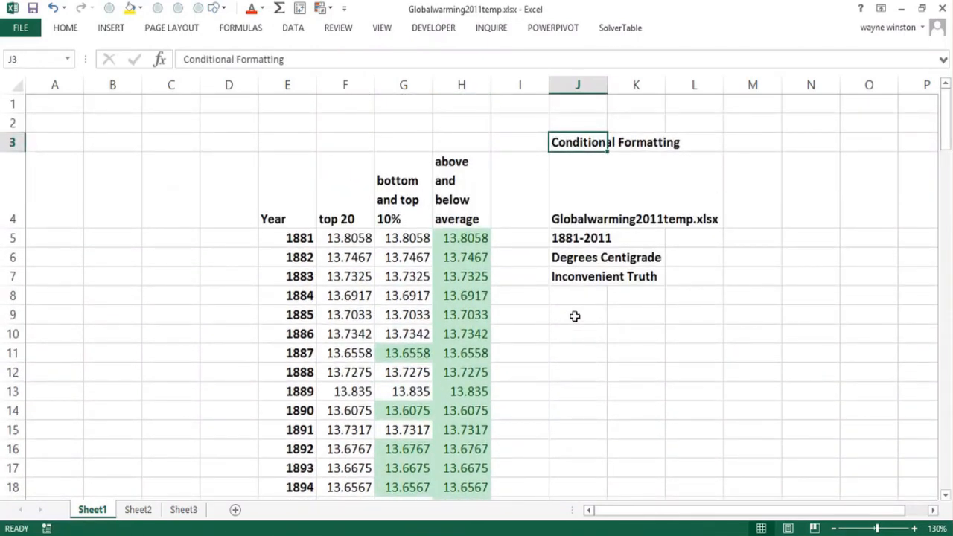
- Check the "top 20" column against the Year column to see when the first of the 20 warmest years occurs
left_click(298, 316)
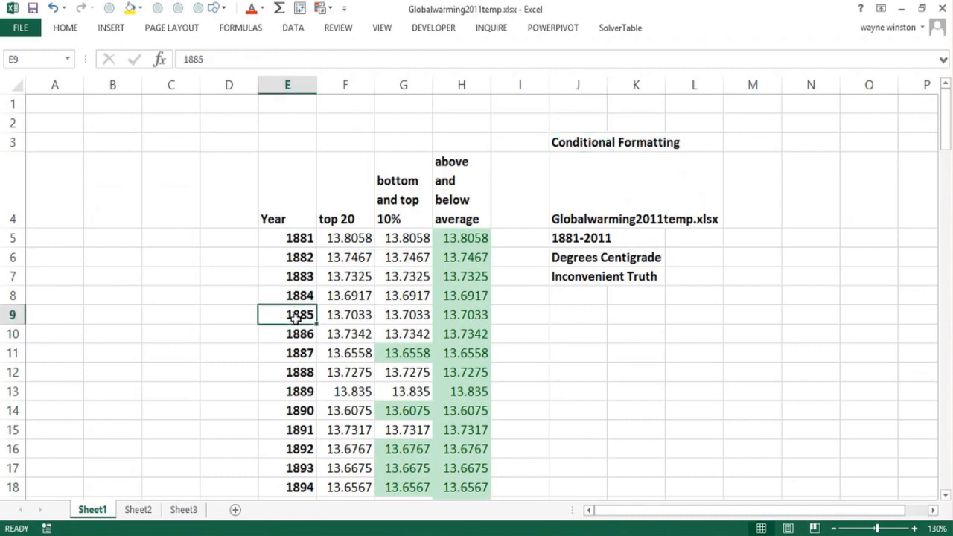
left_click(300, 335)
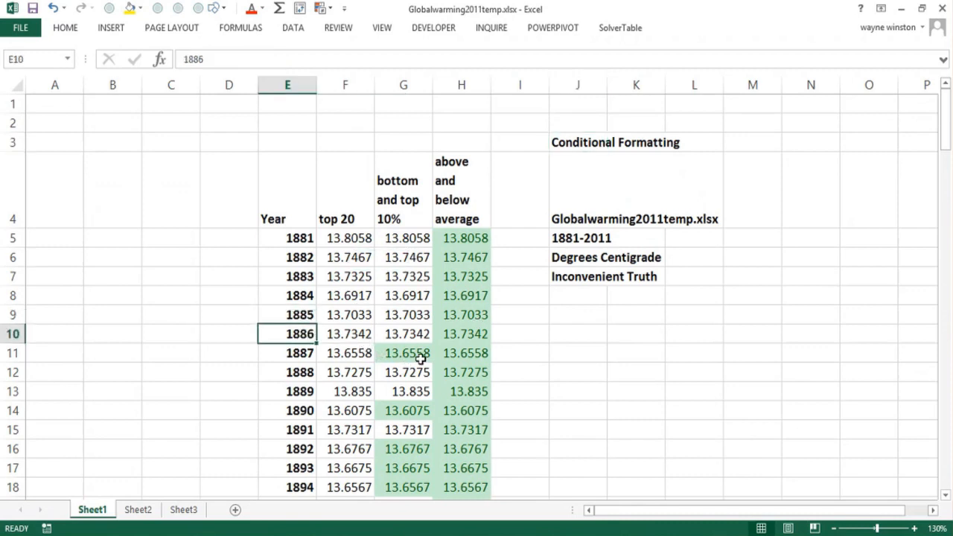
left_click(350, 372)
key("Page_Down")
key("Page_Down")
key("Page_Down")
key("Page_Down")
key("Page_Down")
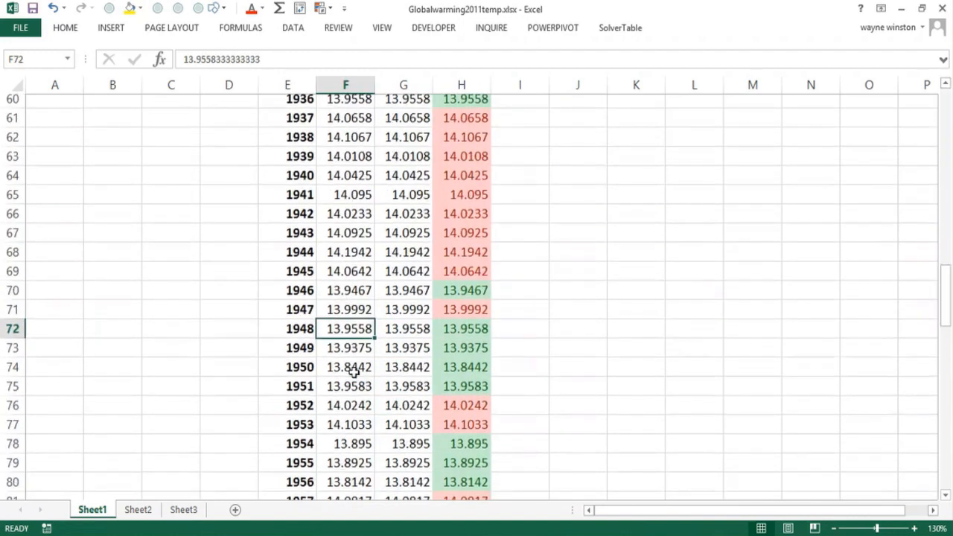
key("Page_Down")
key("Page_Up")
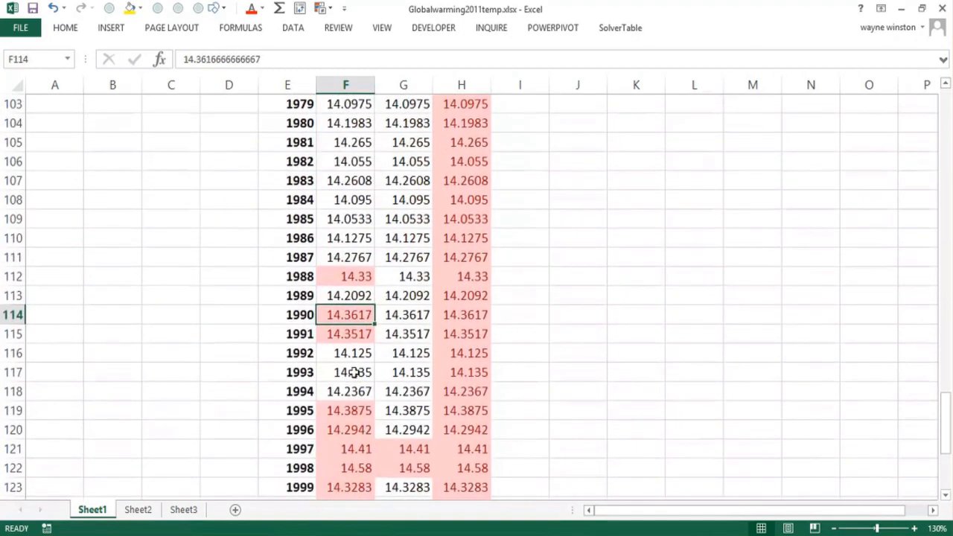
left_click(282, 280)
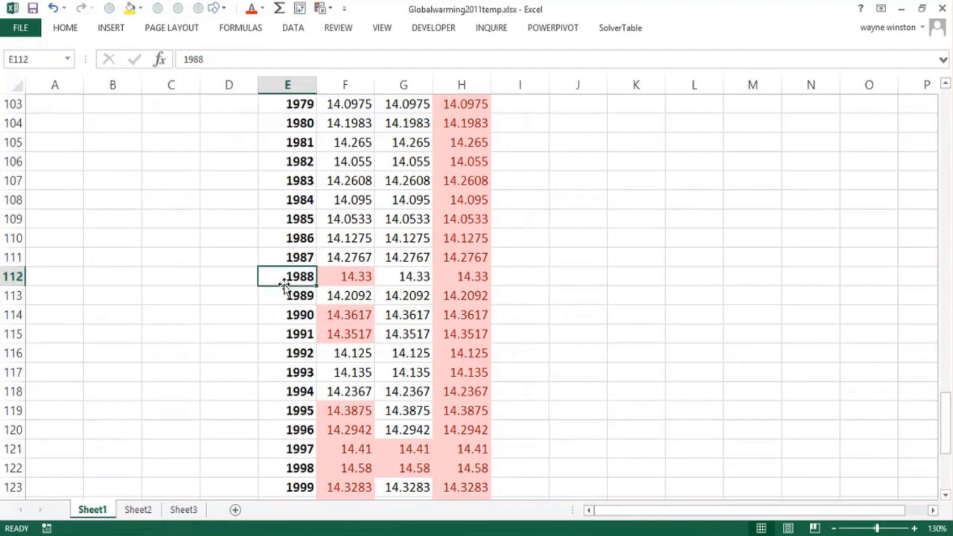
left_click(348, 274)
left_click(291, 277)
left_click(346, 286)
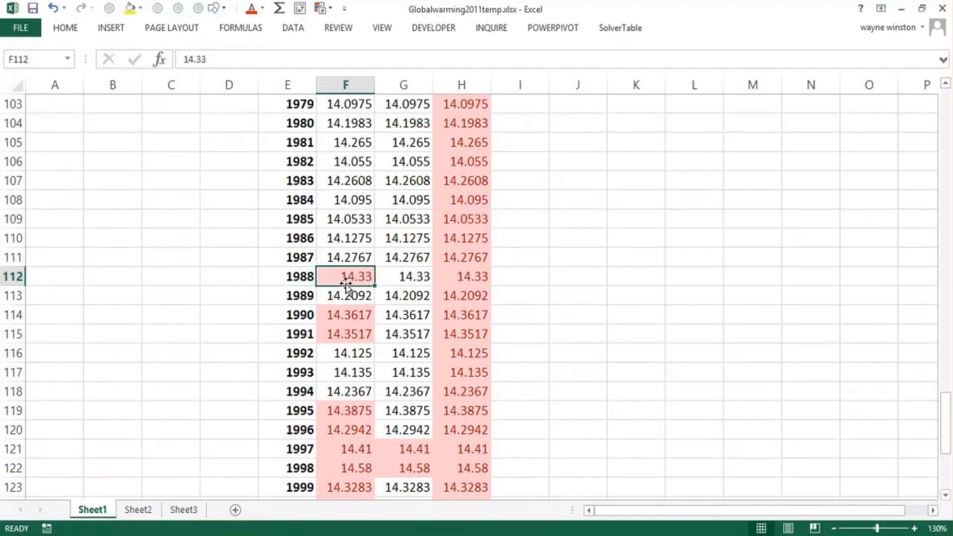
key("Page_Up")
key("Page_Up")
key("Page_Up")
key("Page_Up")
key("Page_Up")
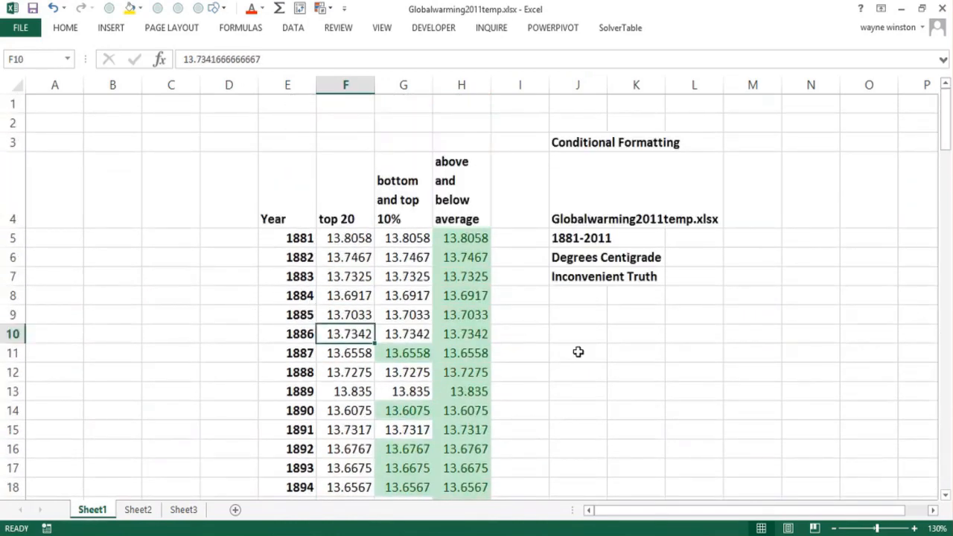
left_click(579, 298)
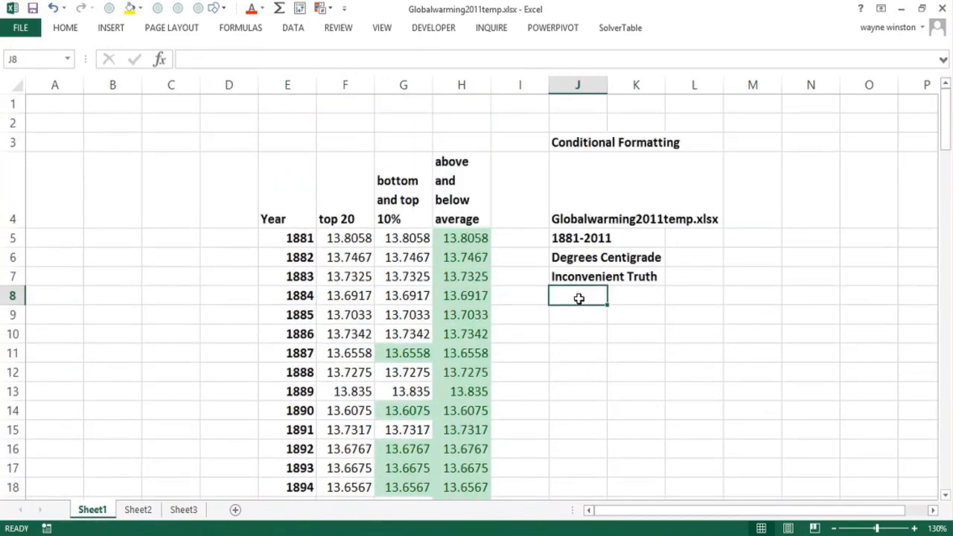